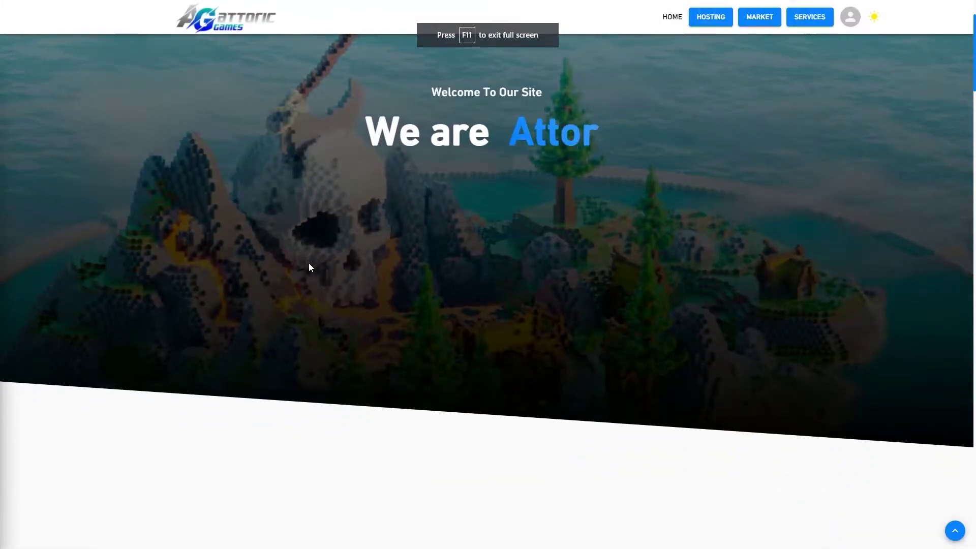
Look through the Attoric Games homepage, covering its hosting plans, server locations, marketplace, blog and FAQ sections
{"action": "scroll", "coordinate": [310, 264], "scroll_direction": "down", "scroll_amount": 2}
{"action": "scroll", "coordinate": [309, 264], "scroll_direction": "down", "scroll_amount": 5}
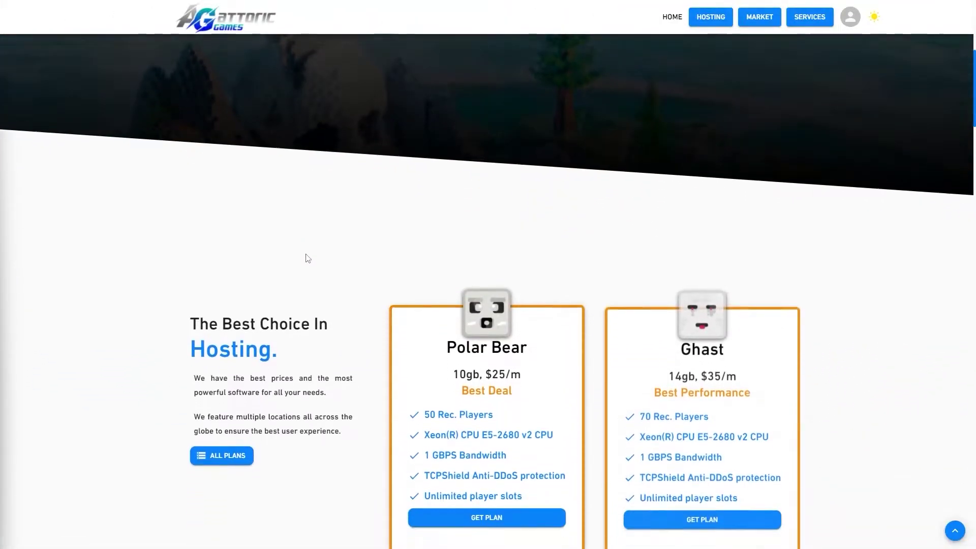
{"action": "scroll", "coordinate": [304, 246], "scroll_direction": "down", "scroll_amount": 9}
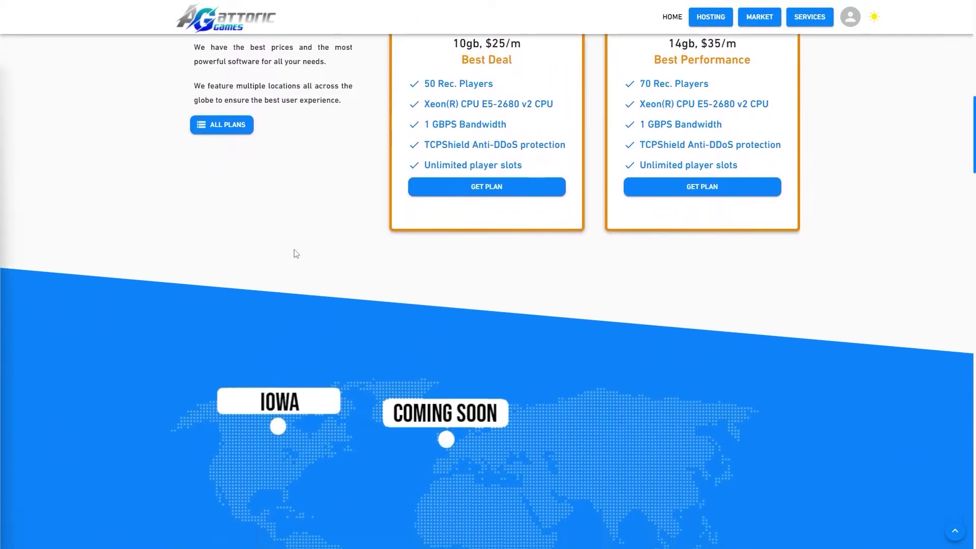
{"action": "scroll", "coordinate": [292, 253], "scroll_direction": "down", "scroll_amount": 12}
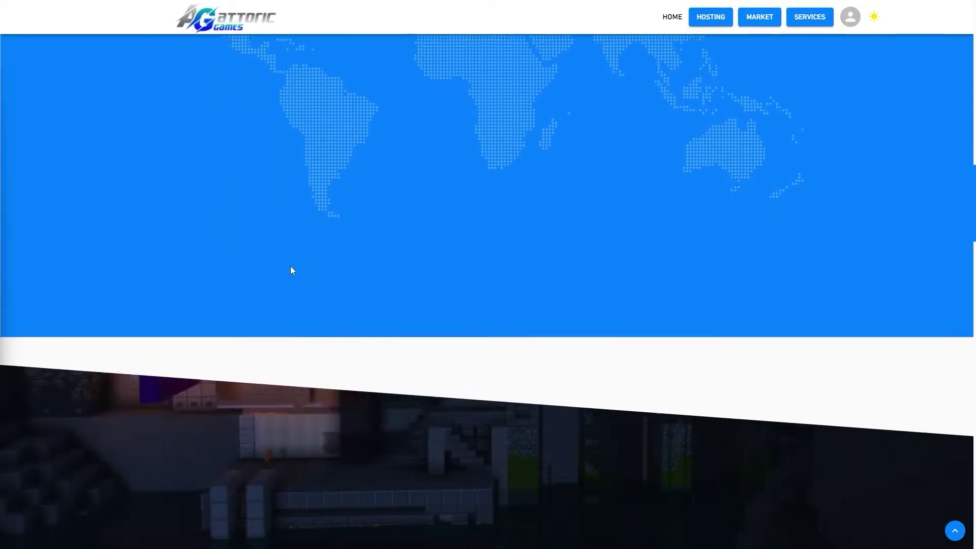
{"action": "scroll", "coordinate": [291, 268], "scroll_direction": "down", "scroll_amount": 4}
{"action": "scroll", "coordinate": [289, 268], "scroll_direction": "down", "scroll_amount": 6}
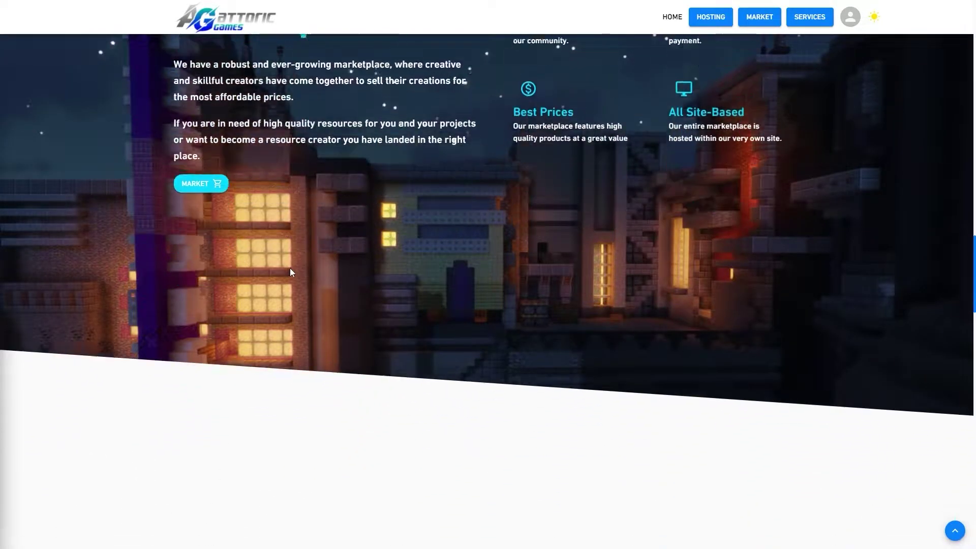
{"action": "scroll", "coordinate": [287, 280], "scroll_direction": "down", "scroll_amount": 14}
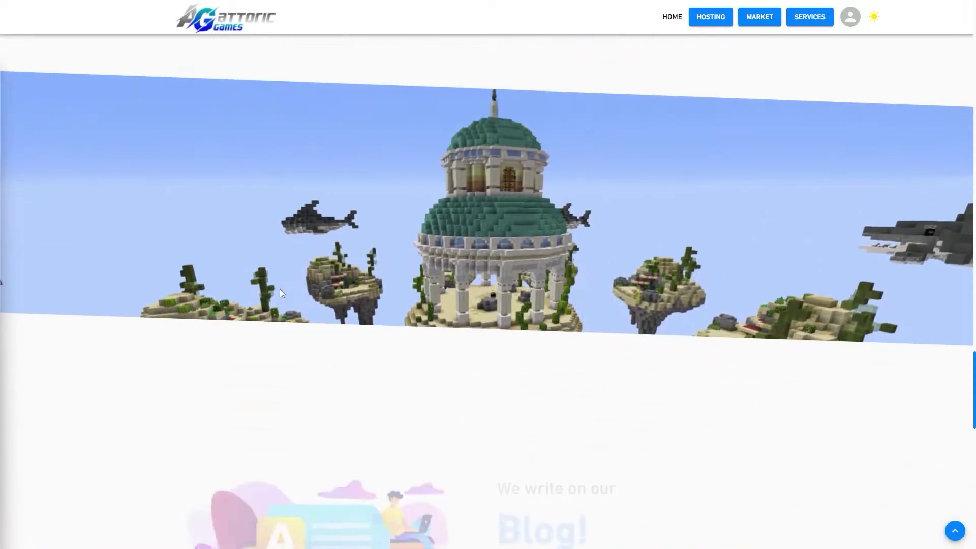
{"action": "scroll", "coordinate": [280, 295], "scroll_direction": "down", "scroll_amount": 14}
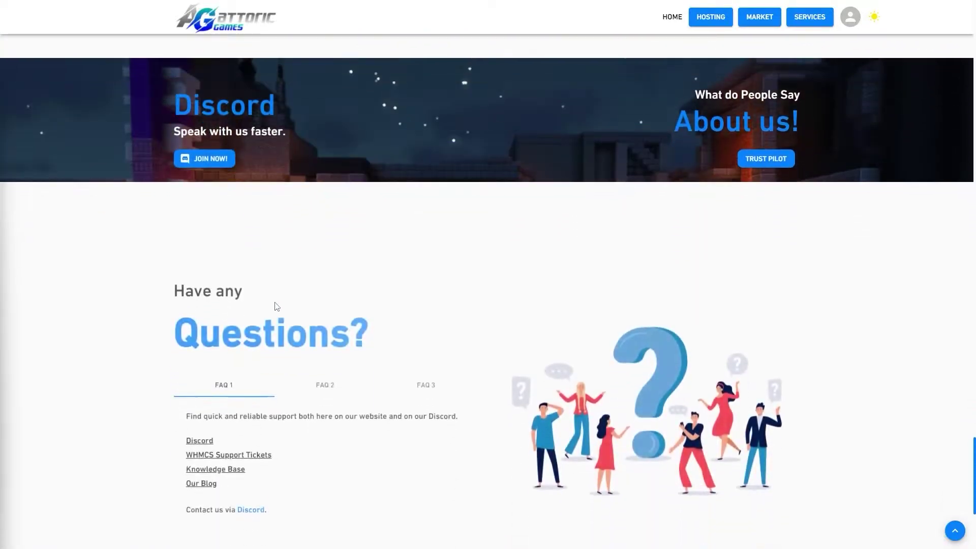
{"action": "scroll", "coordinate": [276, 307], "scroll_direction": "down", "scroll_amount": 3}
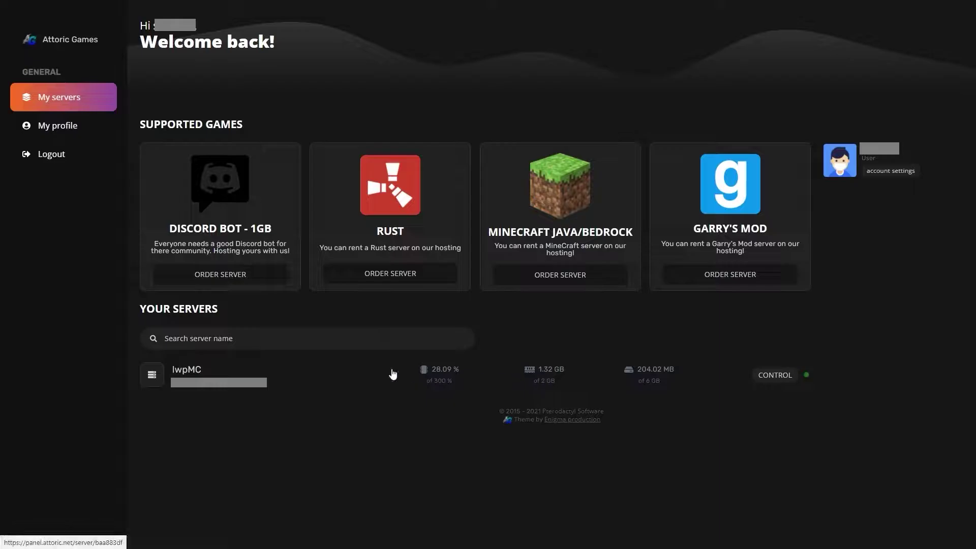
Open the lwpMC server's control panel and view its file manager, plugin manager and console pages
{"action": "left_click", "coordinate": [205, 376]}
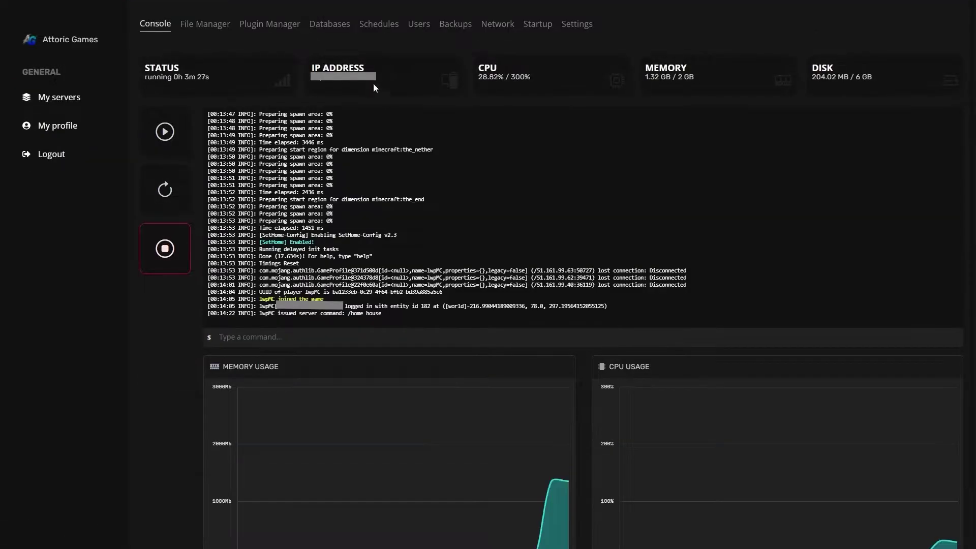
{"action": "left_click", "coordinate": [219, 25]}
{"action": "left_click", "coordinate": [272, 31]}
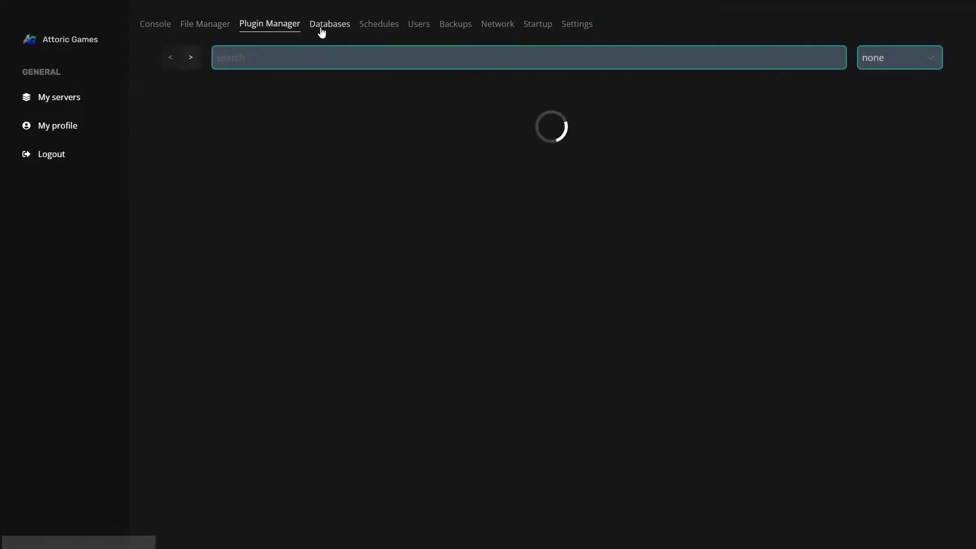
{"action": "left_click", "coordinate": [164, 23]}
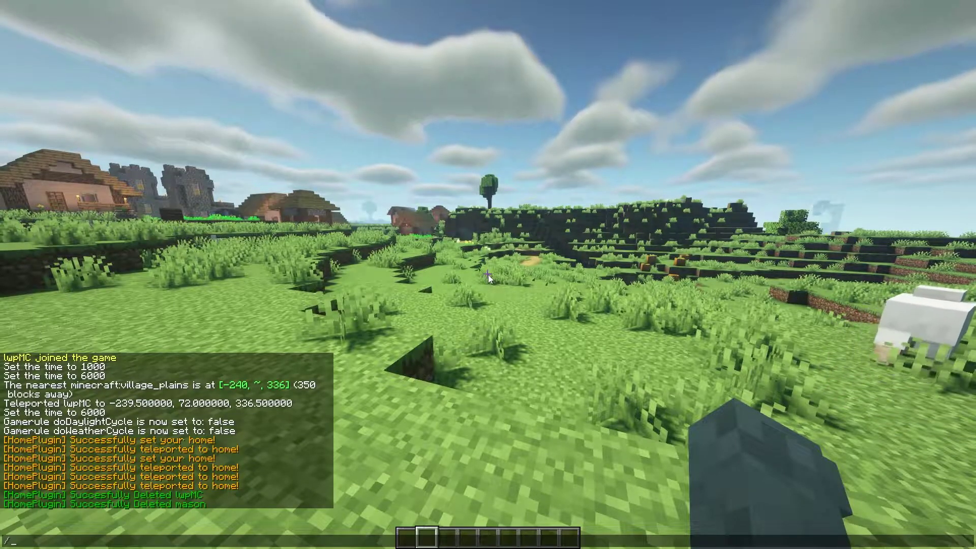
Set a home named lwpMC at the current spot in the grass field with the sethome command
{"action": "type", "text": "seth"}
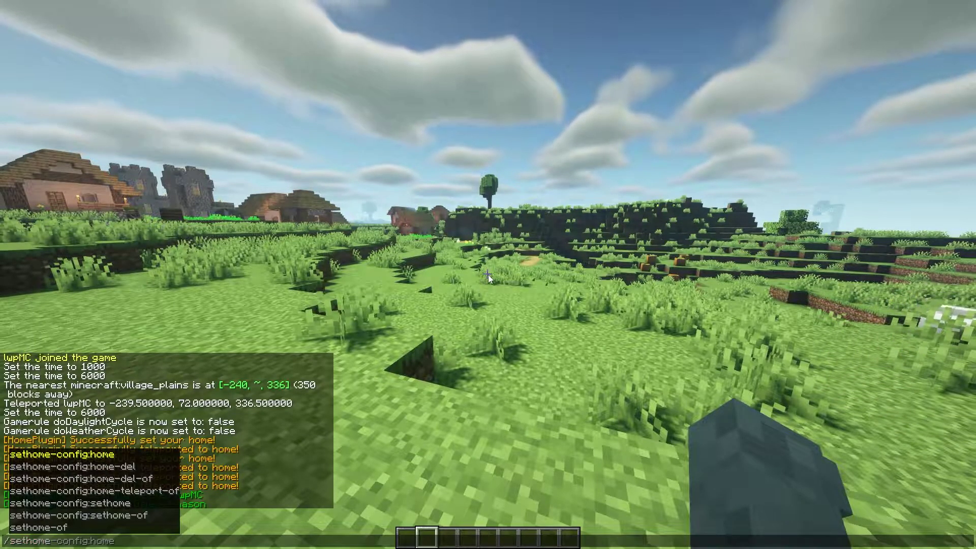
{"action": "type", "text": "ome lwpMC"}
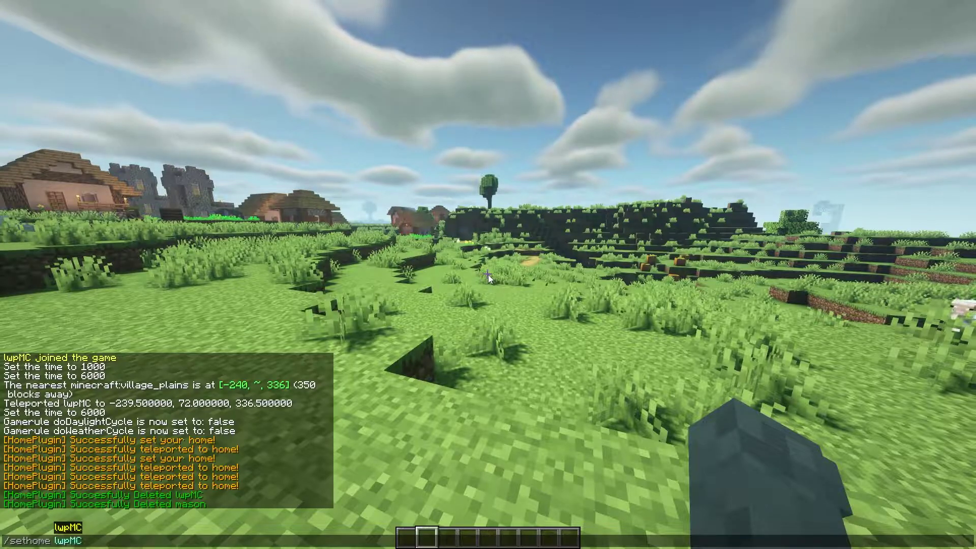
{"action": "key", "text": "Return"}
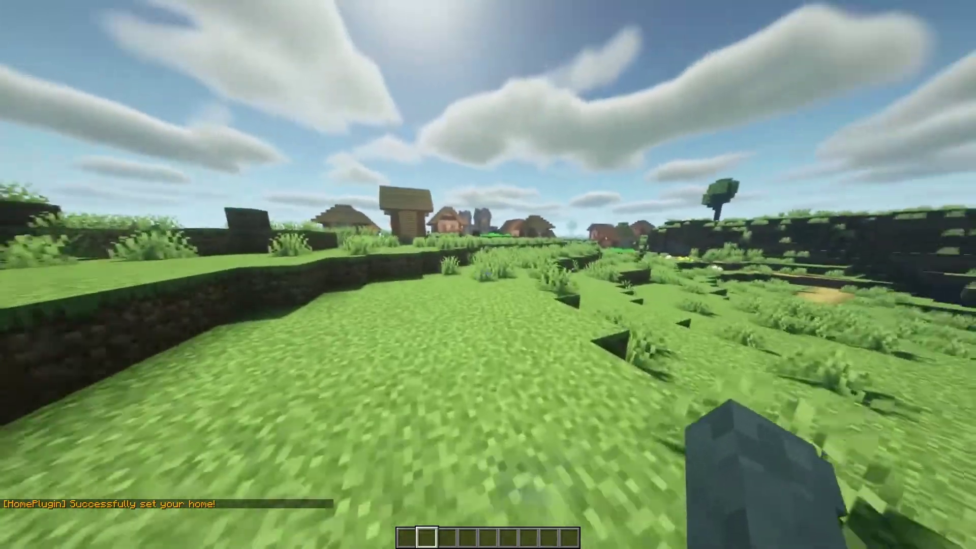
Walk to the path beside the nearest village house and teleport back to the lwpMC home
{"action": "key", "text": "w"}
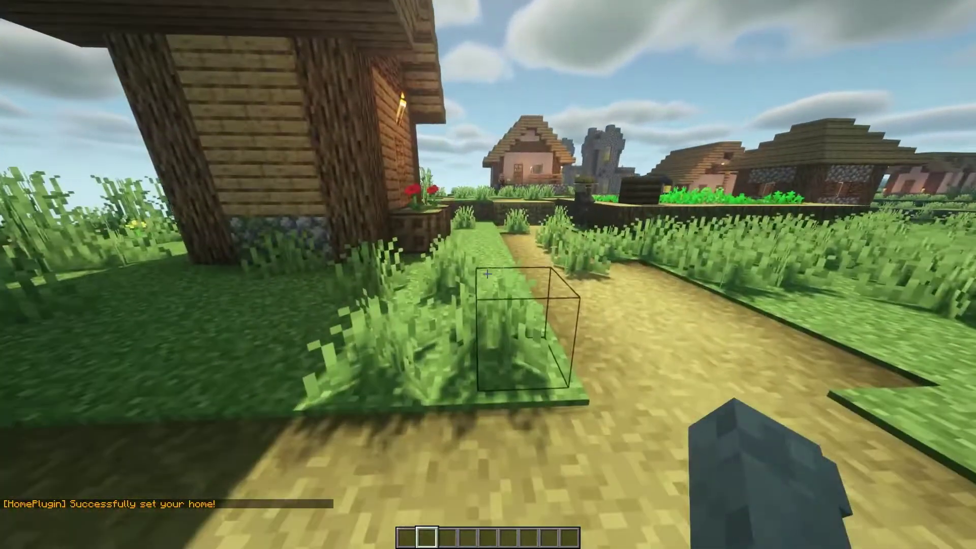
{"action": "key", "text": "slash"}
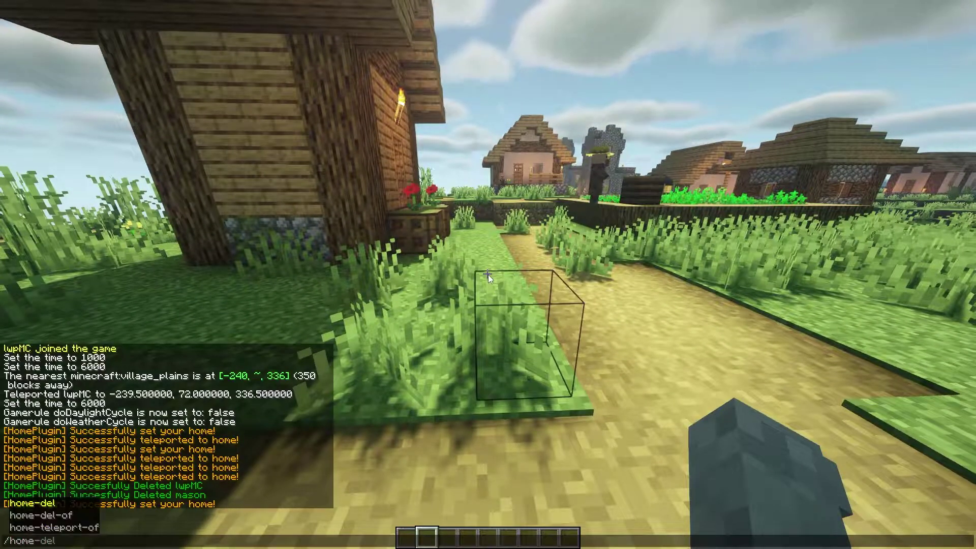
{"action": "type", "text": "home lwpMC"}
{"action": "key", "text": "Return"}
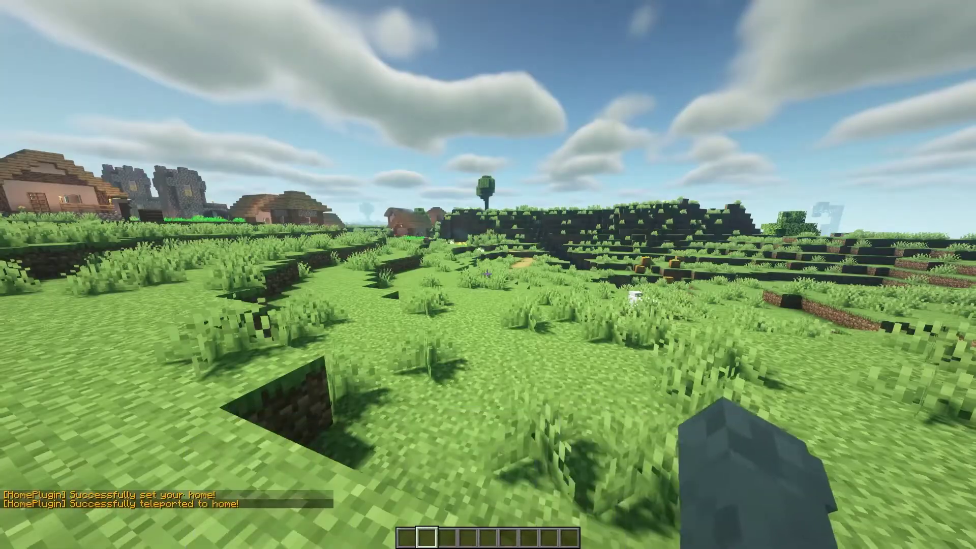
Travel through the village past the crop farm and enter the terracotta-walled house
{"action": "key", "text": "w"}
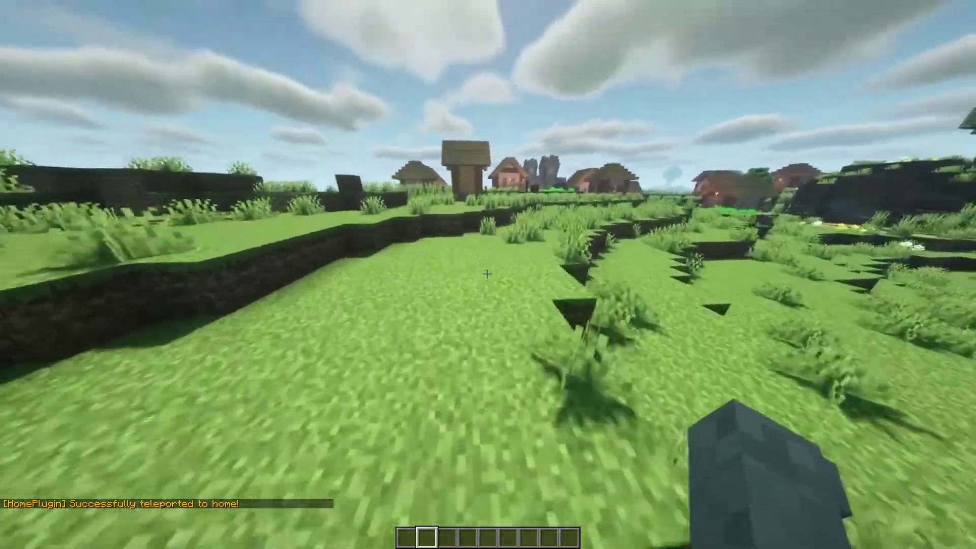
{"action": "key", "text": "space"}
{"action": "key", "text": "w"}
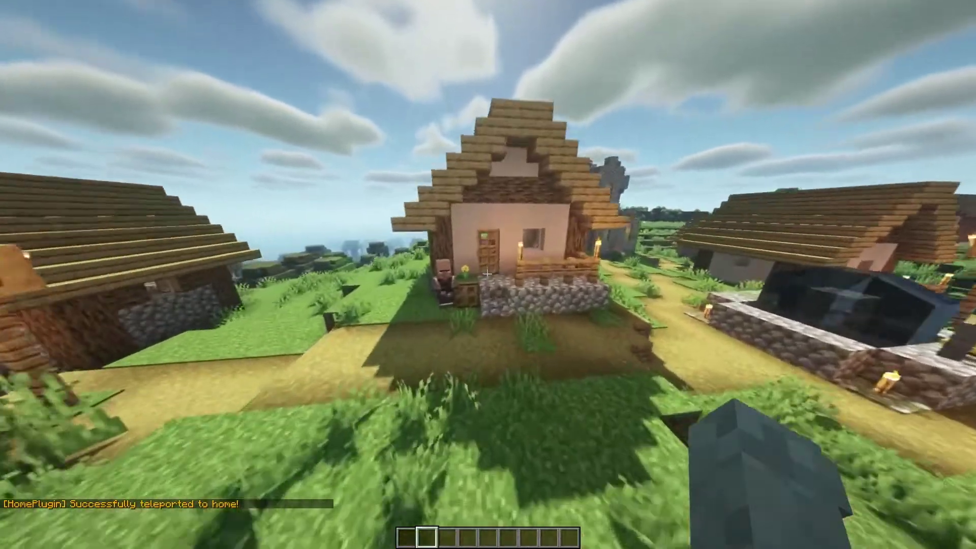
{"action": "key", "text": "w"}
{"action": "right_click", "coordinate": [488, 275]}
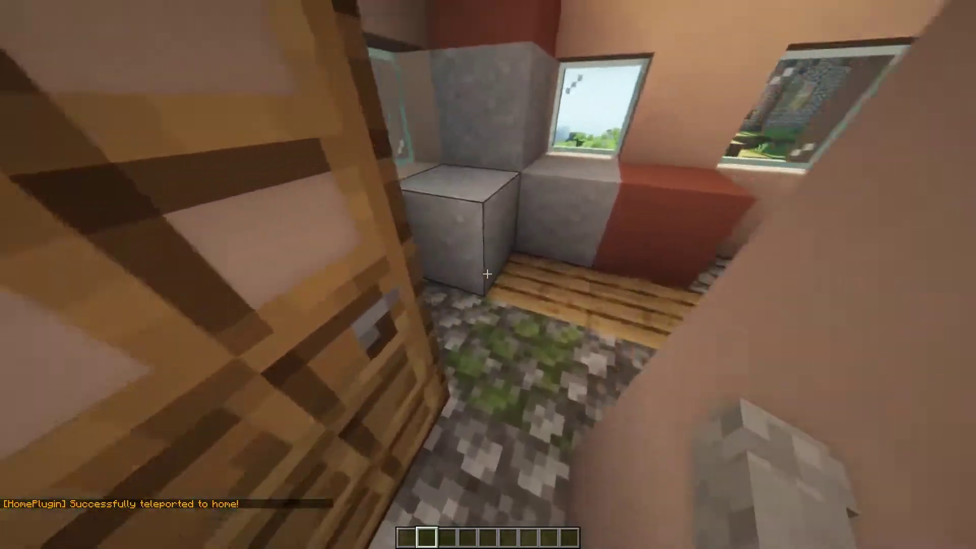
{"action": "key", "text": "s"}
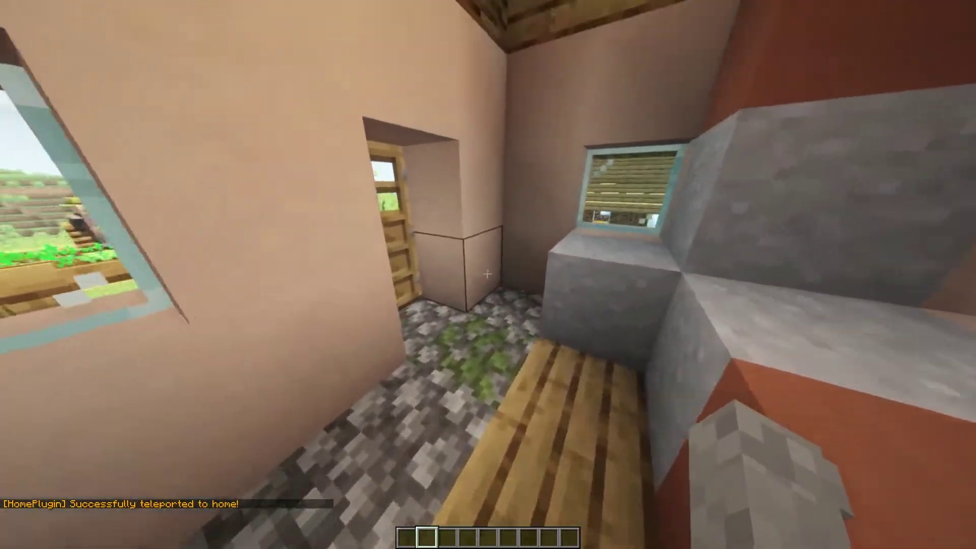
{"action": "key", "text": "w"}
Set a second home named mason inside the house with the sethome command
{"action": "key", "text": "slash"}
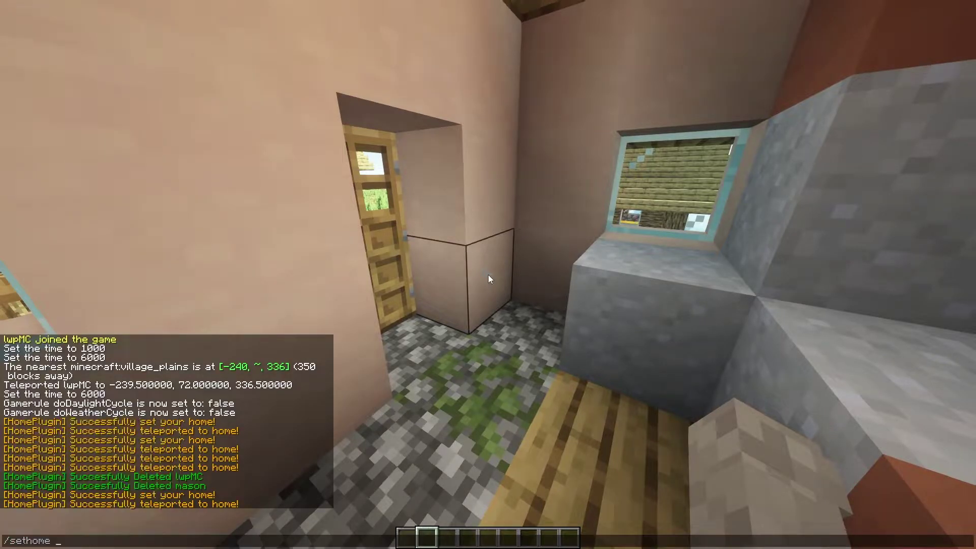
{"action": "type", "text": "sethome mason"}
{"action": "key", "text": "Return"}
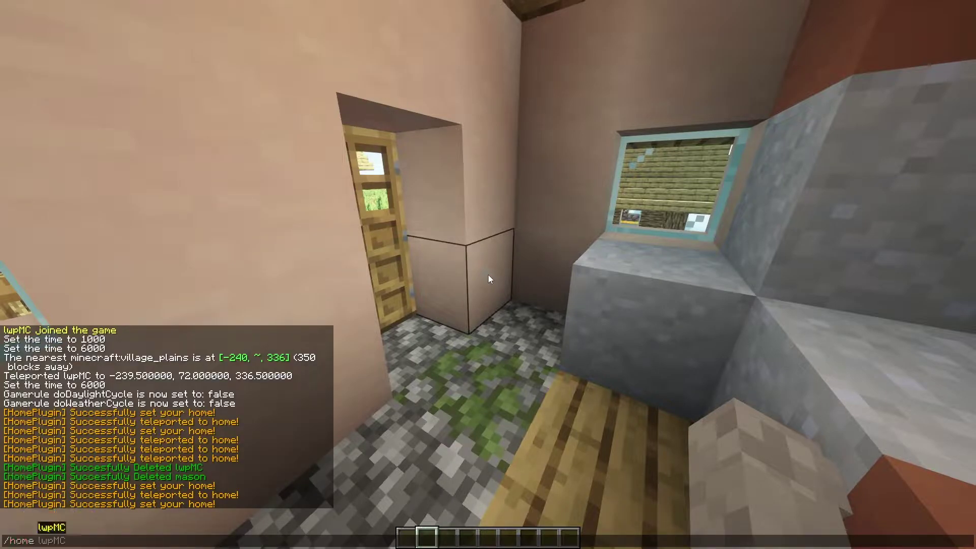
Teleport to the lwpMC home in the field and return to the mason home with the home command
{"action": "key", "text": "Return"}
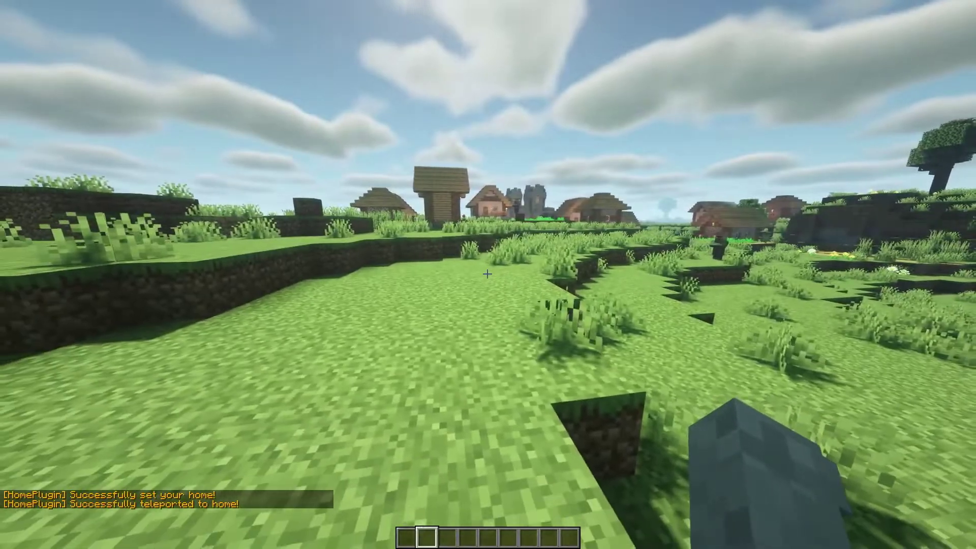
{"action": "key", "text": "slash"}
{"action": "type", "text": "home m"}
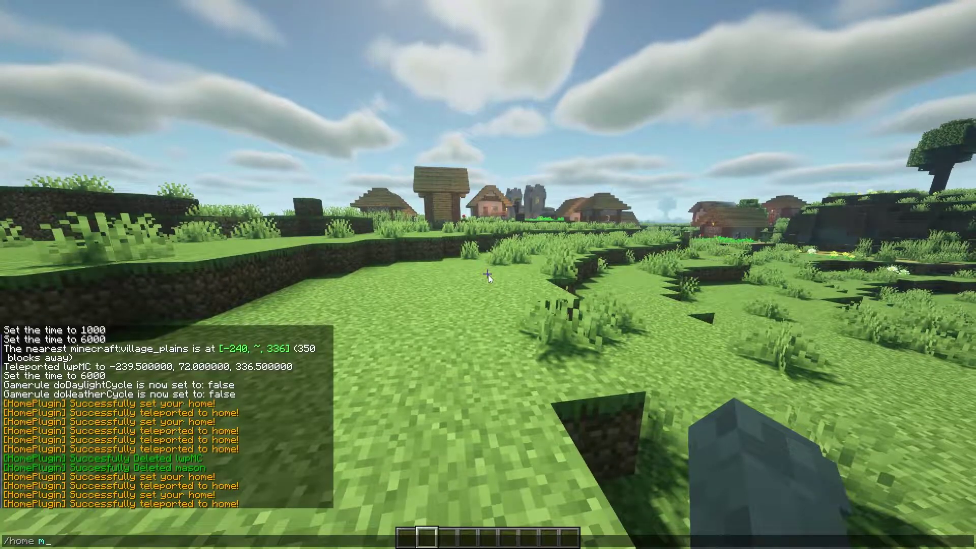
{"action": "type", "text": "ason"}
{"action": "key", "text": "Return"}
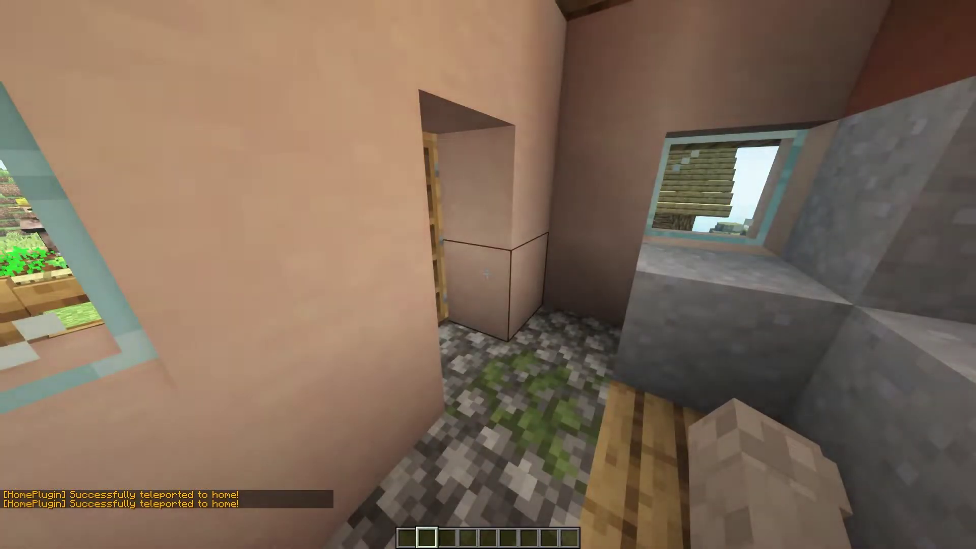
Teleport from the house back to the lwpMC home in the grass field
{"action": "key", "text": "slash"}
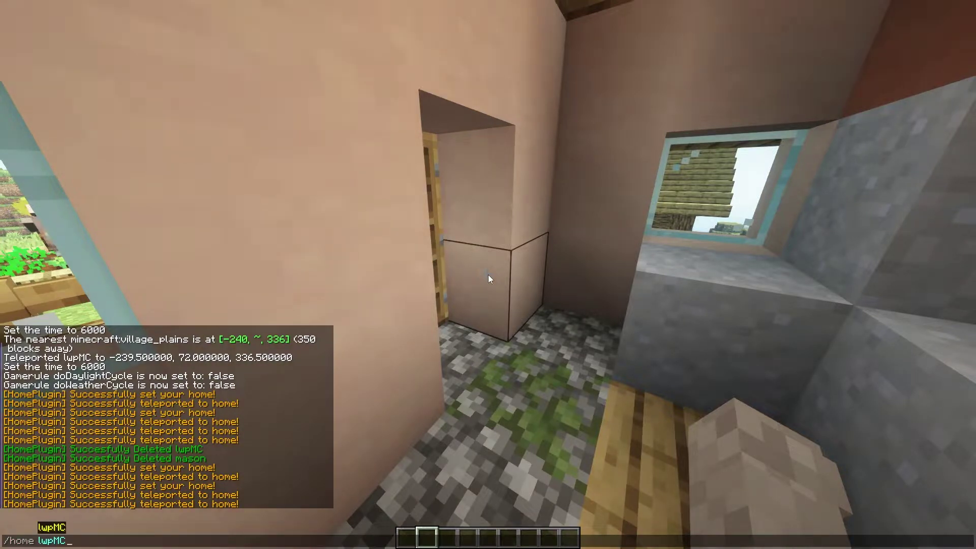
{"action": "key", "text": "Return"}
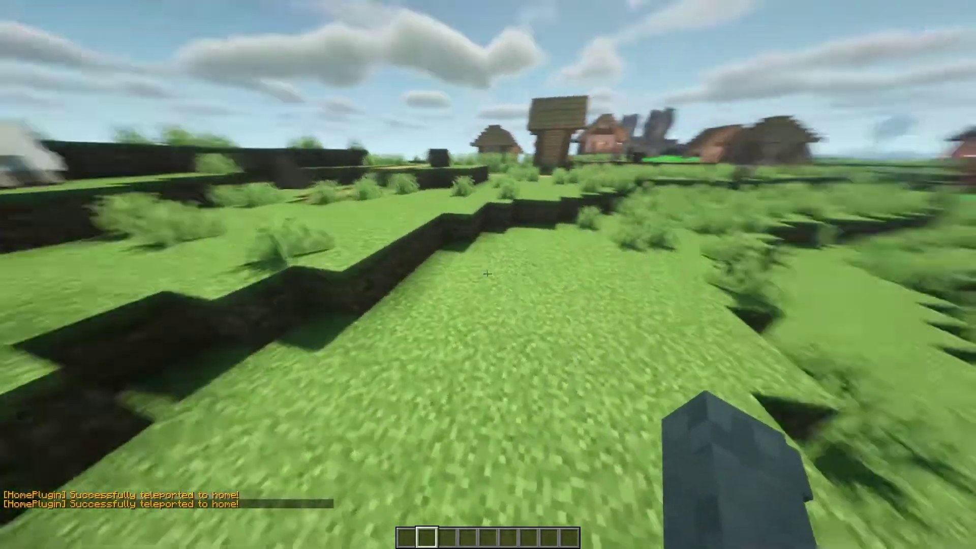
{"action": "key", "text": "w"}
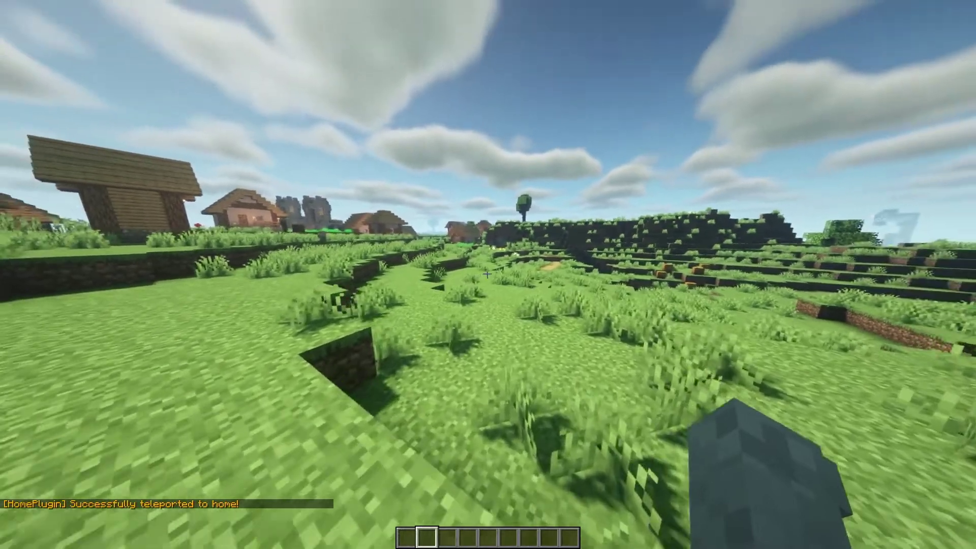
Delete the home named mason with the home-del command
{"action": "key", "text": "slash"}
{"action": "type", "text": "honm"}
{"action": "key", "text": "BackSpace"}
{"action": "type", "text": "me-del mason"}
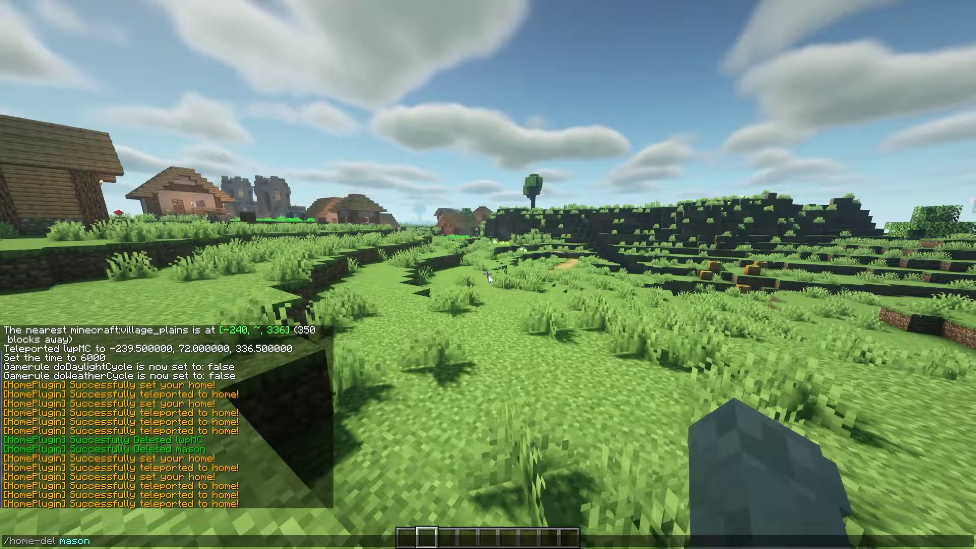
{"action": "key", "text": "Return"}
Try to teleport to the deleted mason home to check its removal
{"action": "key", "text": "slash"}
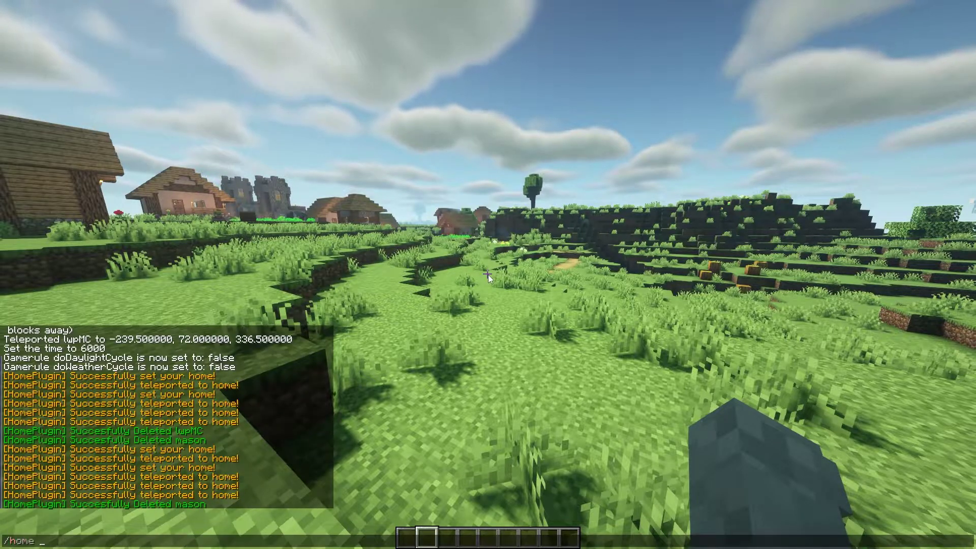
{"action": "type", "text": "home mason"}
{"action": "key", "text": "Return"}
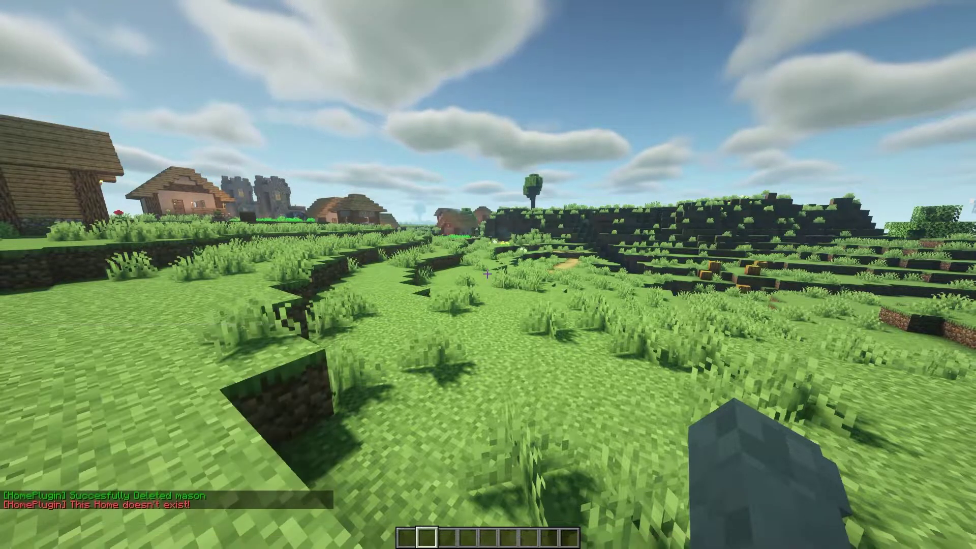
{"action": "key", "text": "w"}
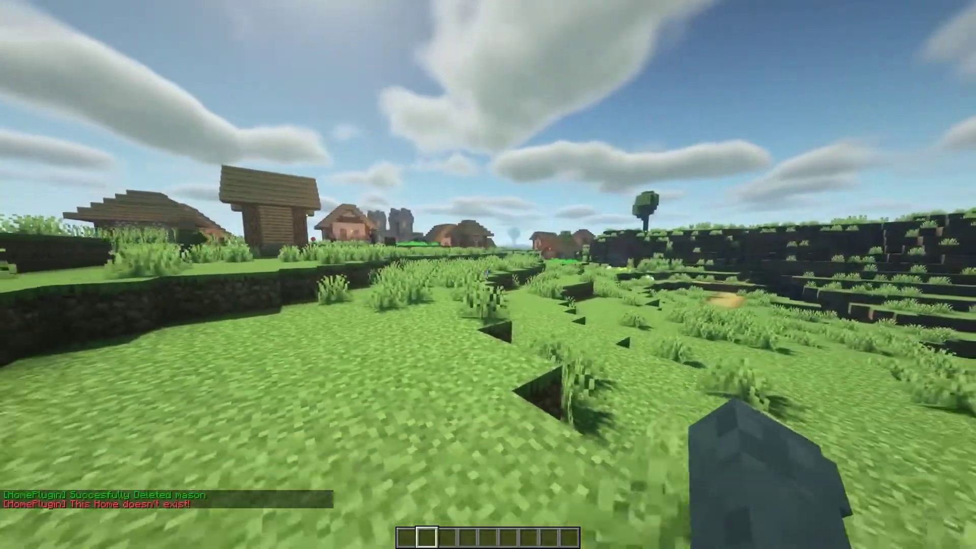
{"action": "key", "text": "w"}
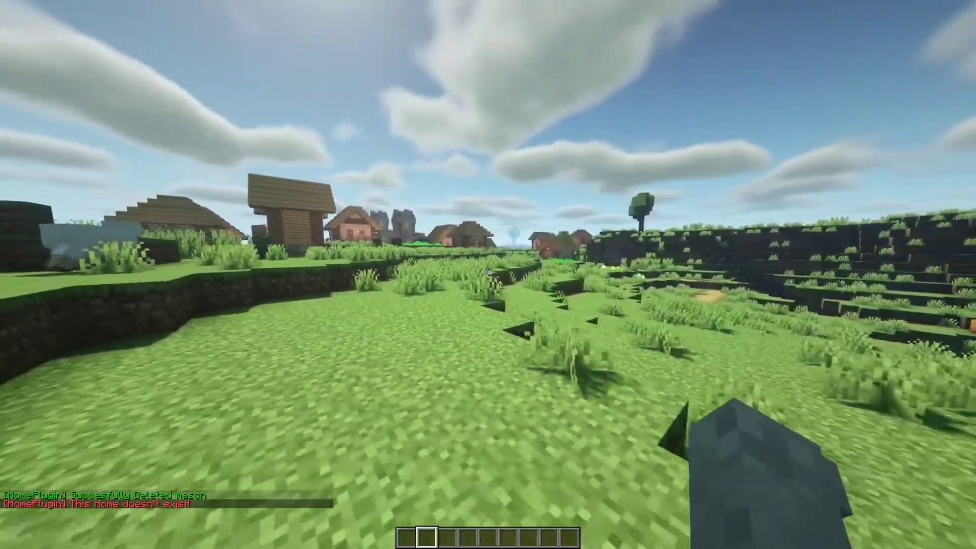
{"action": "key", "text": "w"}
Delete the lwpMC home belonging to player lwpMC with the home-del-of command
{"action": "key", "text": "slash"}
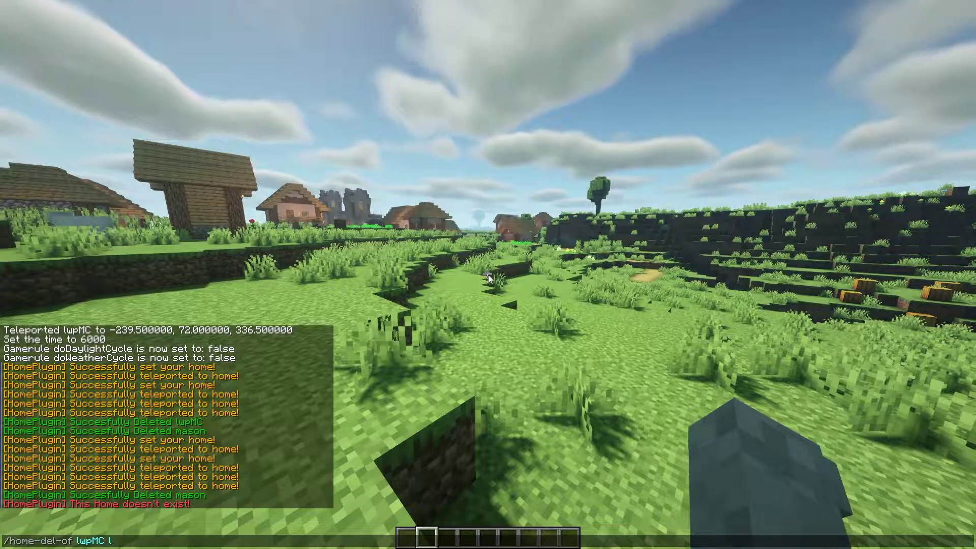
{"action": "type", "text": "home-del-of lwpMC lwpMC"}
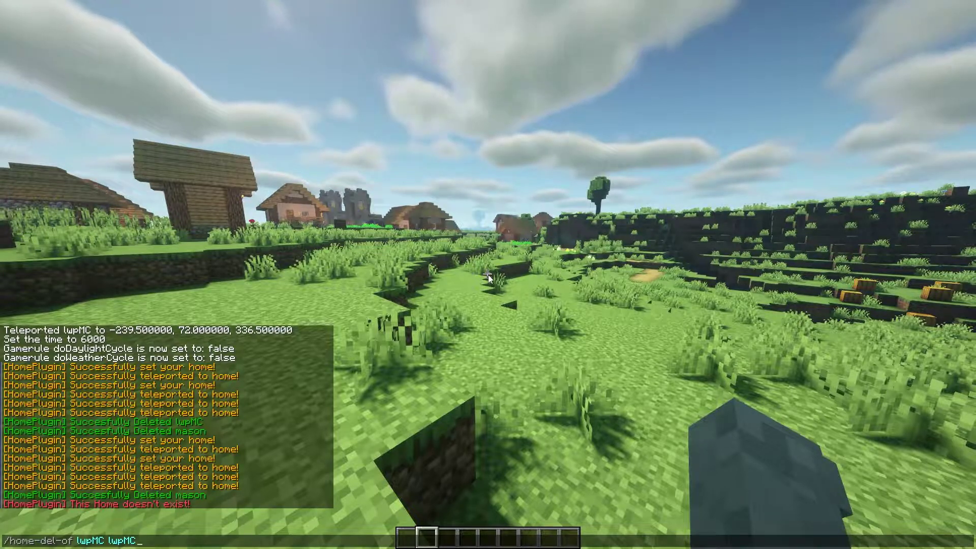
{"action": "key", "text": "Return"}
{"action": "key", "text": "s"}
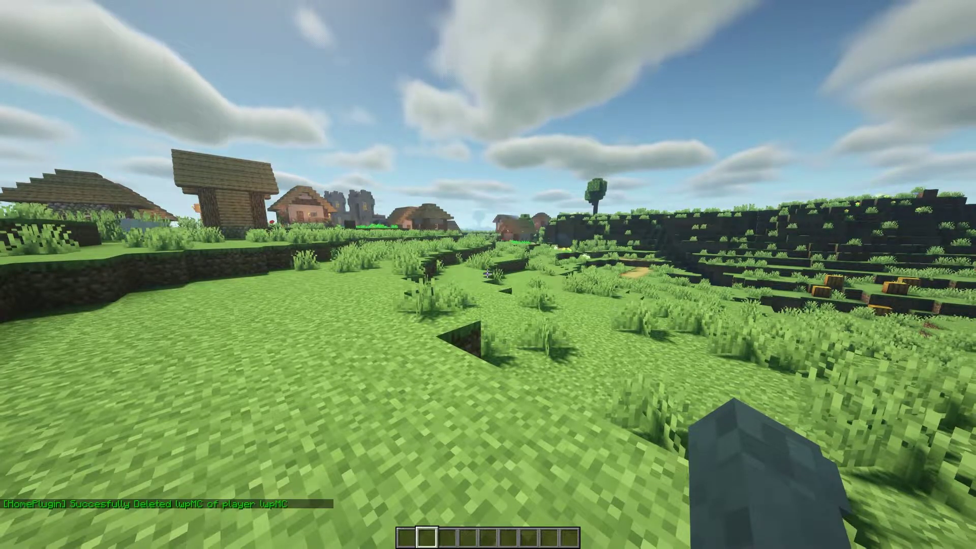
Try to teleport to the deleted lwpMC home with the home command
{"action": "key", "text": "slash"}
{"action": "type", "text": "h"}
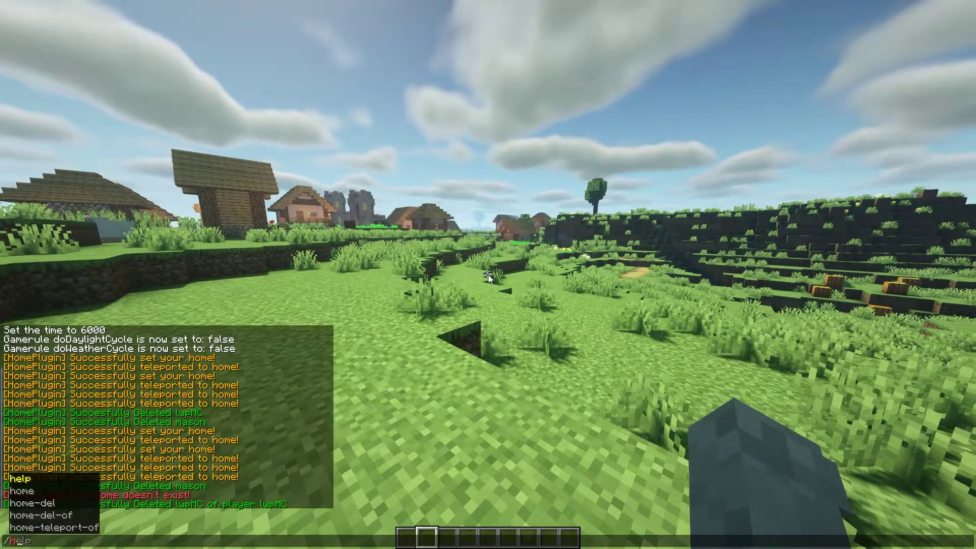
{"action": "type", "text": "ome l"}
{"action": "key", "text": "Escape"}
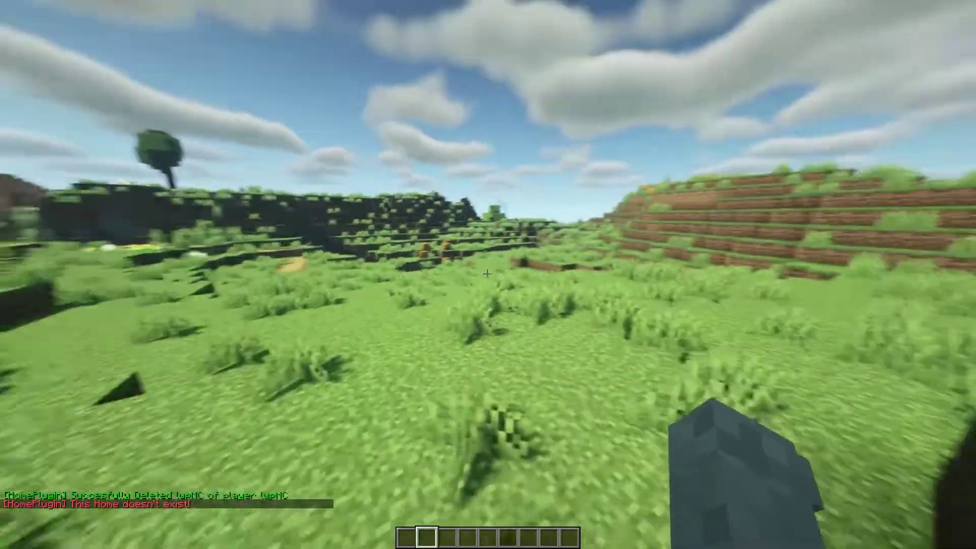
{"action": "key", "text": "slash"}
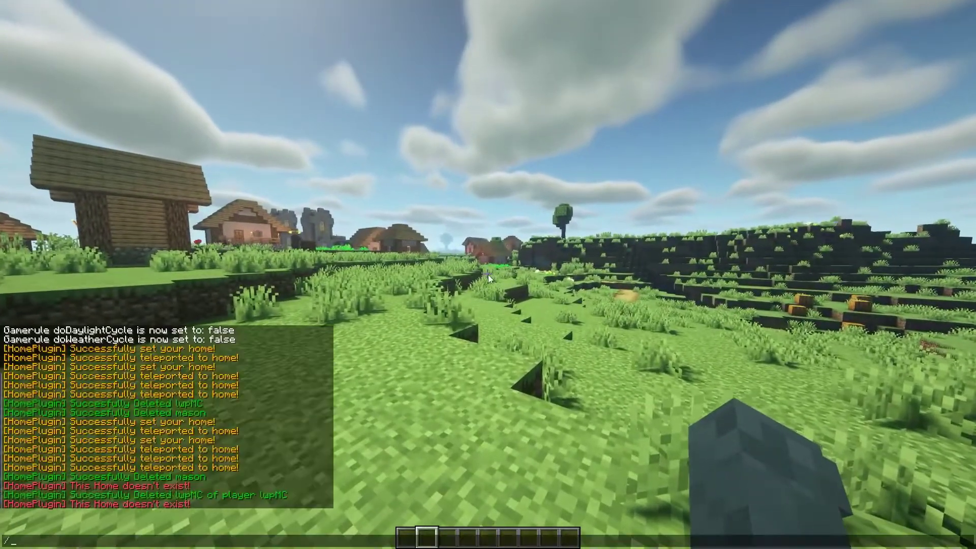
{"action": "type", "text": "s"}
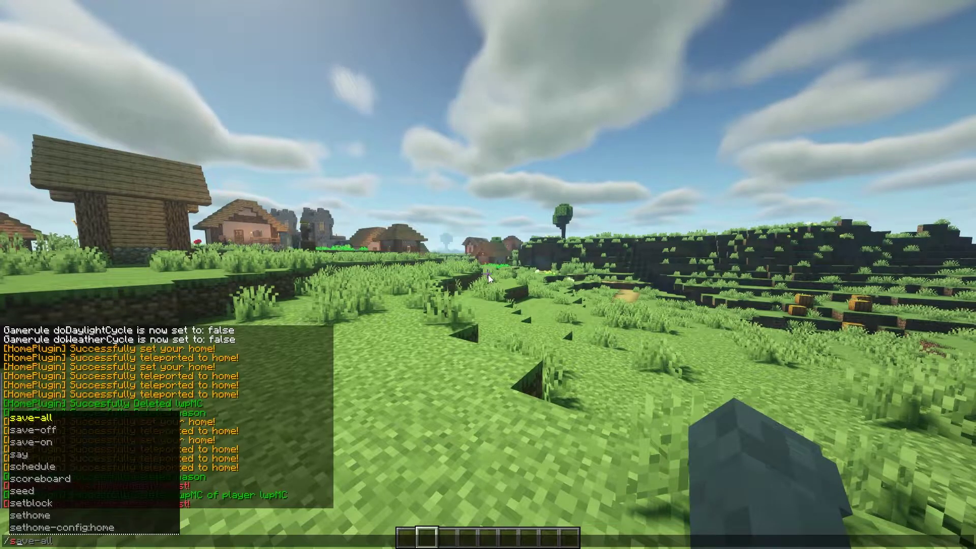
{"action": "type", "text": "e"}
{"action": "key", "text": "Escape"}
{"action": "key", "text": "Escape"}
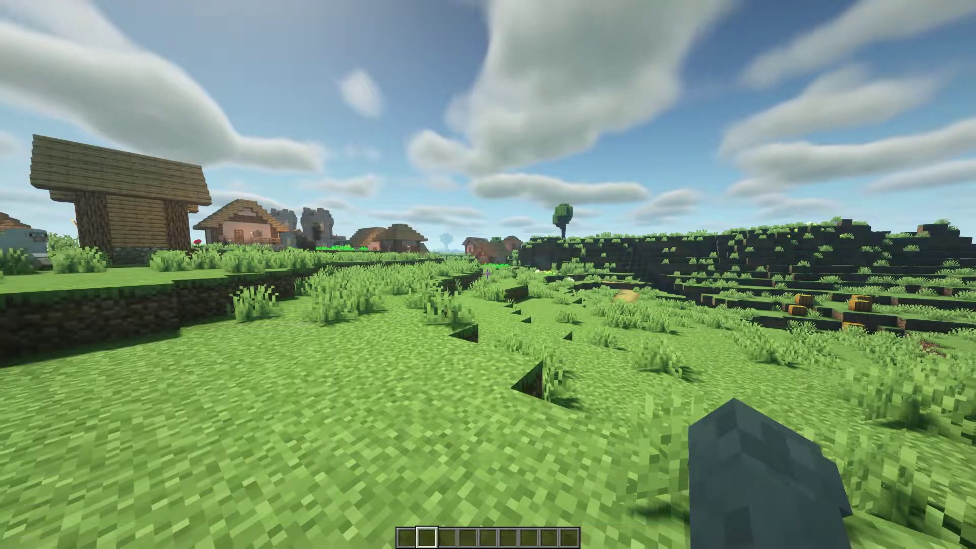
Set the current grass field location as a home named house for player lwpMC with the sethome-of command
{"action": "key", "text": "s"}
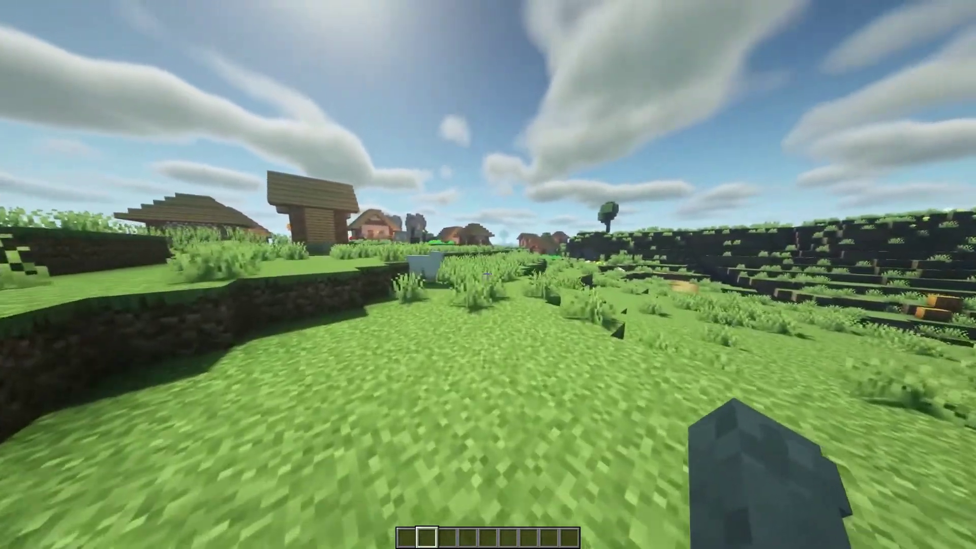
{"action": "key", "text": "slash"}
{"action": "type", "text": "sethomep"}
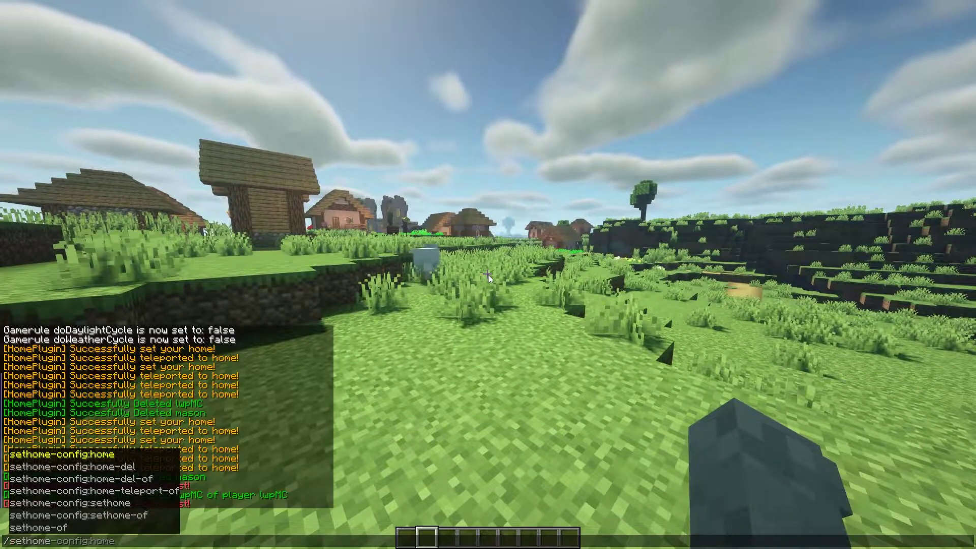
{"action": "key", "text": "BackSpace"}
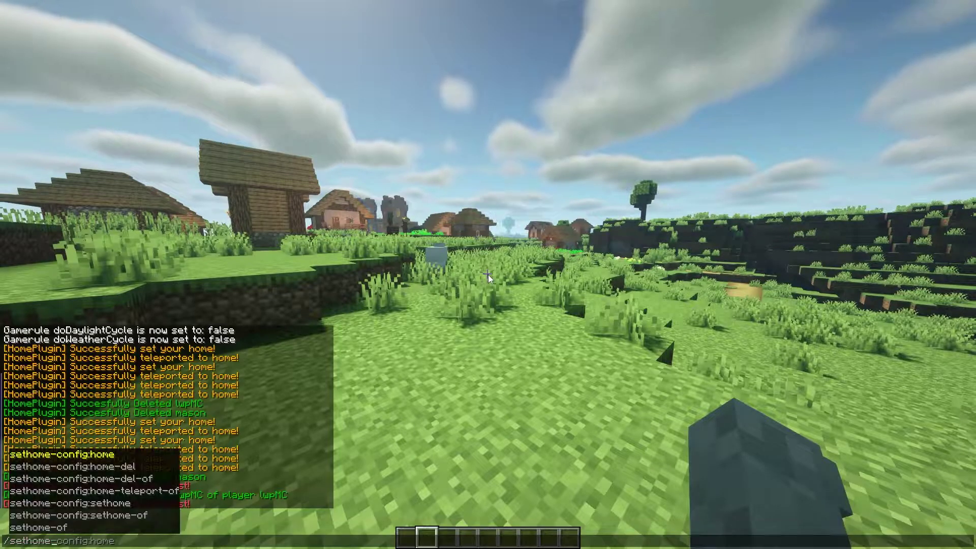
{"action": "type", "text": "-of lwpMC"}
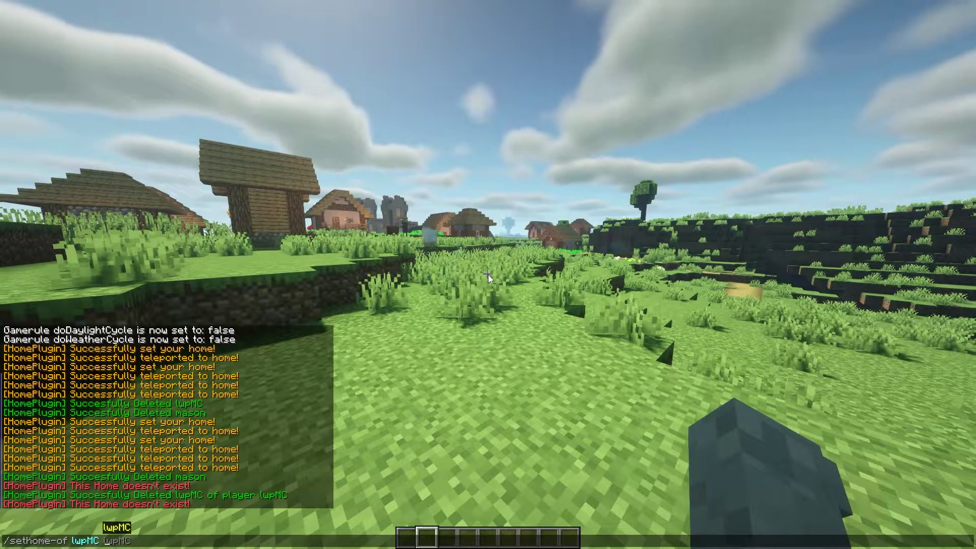
{"action": "type", "text": " home"}
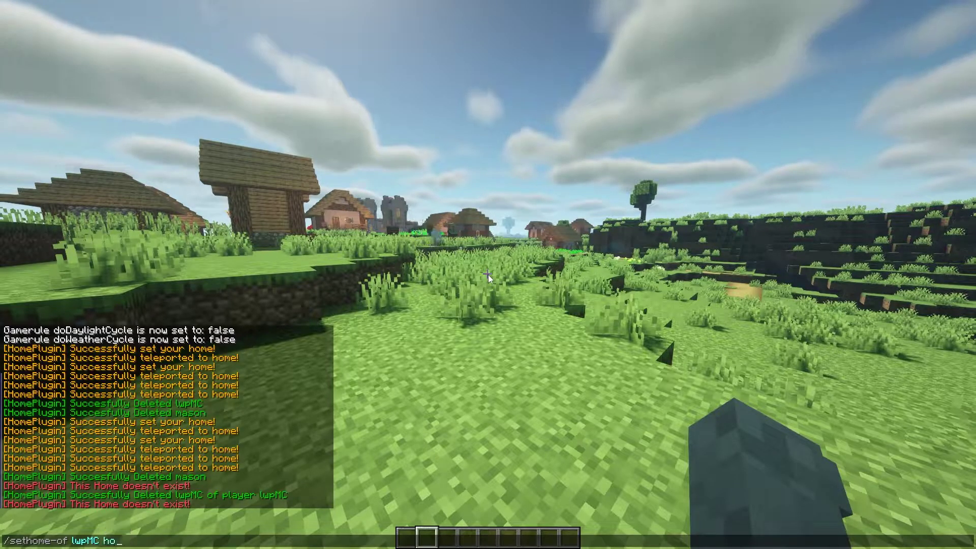
{"action": "key", "text": "Return"}
Walk away from the spot and teleport back to the house home with the home command
{"action": "key", "text": "w"}
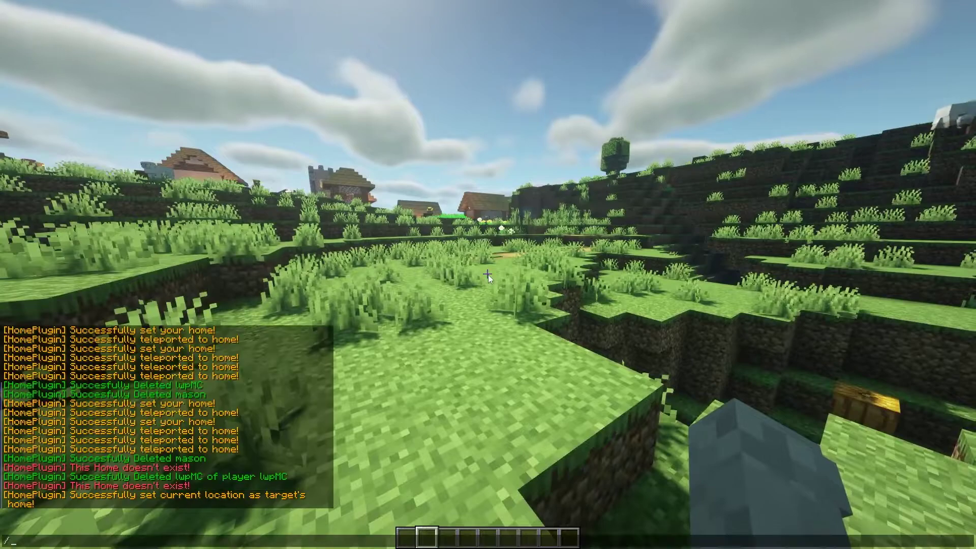
{"action": "type", "text": "me ho"}
{"action": "key", "text": "Return"}
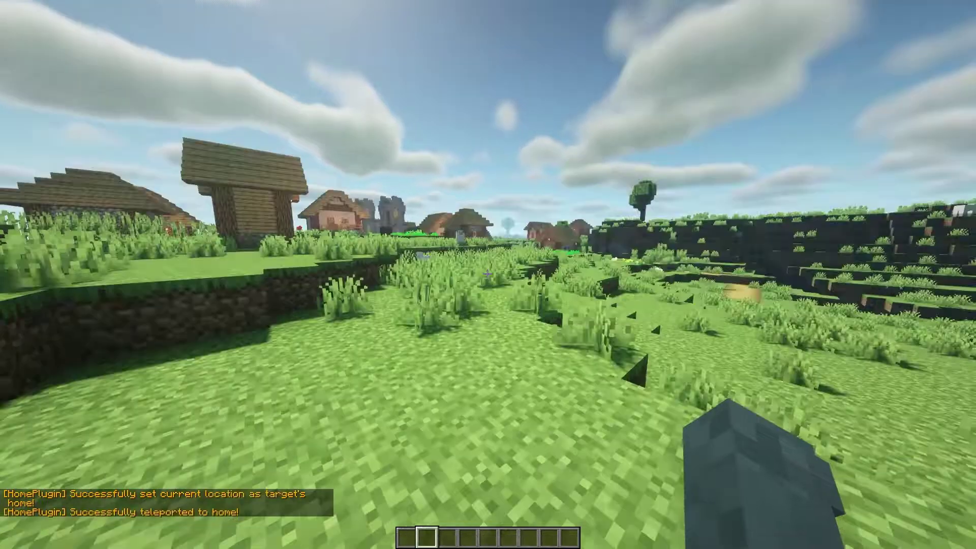
{"action": "key", "text": "s"}
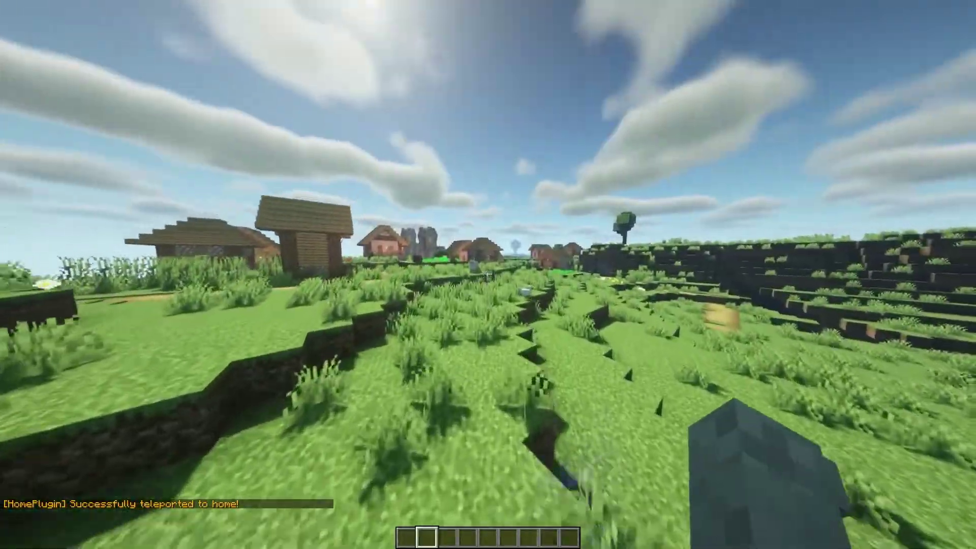
{"action": "key", "text": "w"}
{"action": "key", "text": "w"}
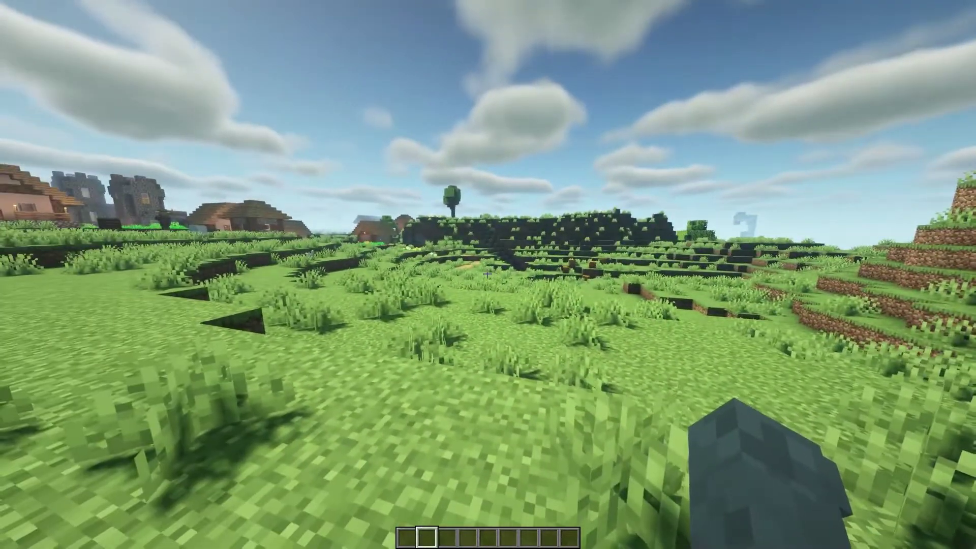
{"action": "type", "text": "/home"}
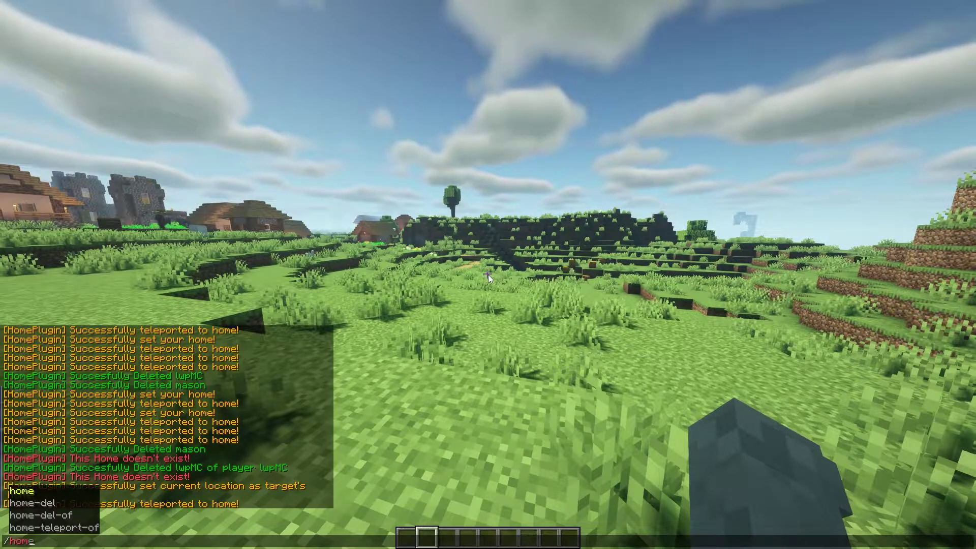
{"action": "key", "text": "Tab"}
{"action": "key", "text": "Tab"}
{"action": "key", "text": "Tab"}
{"action": "key", "text": "Tab"}
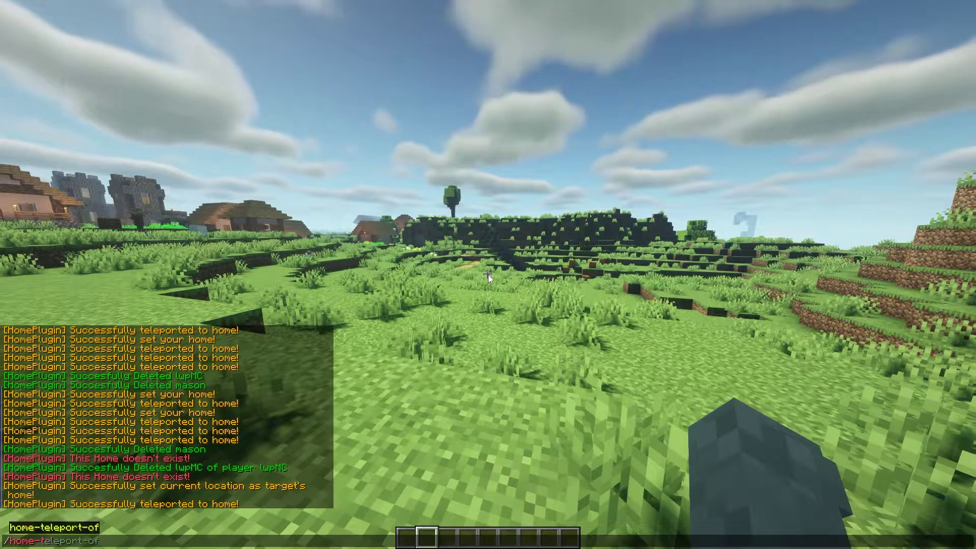
{"action": "key", "text": "Tab"}
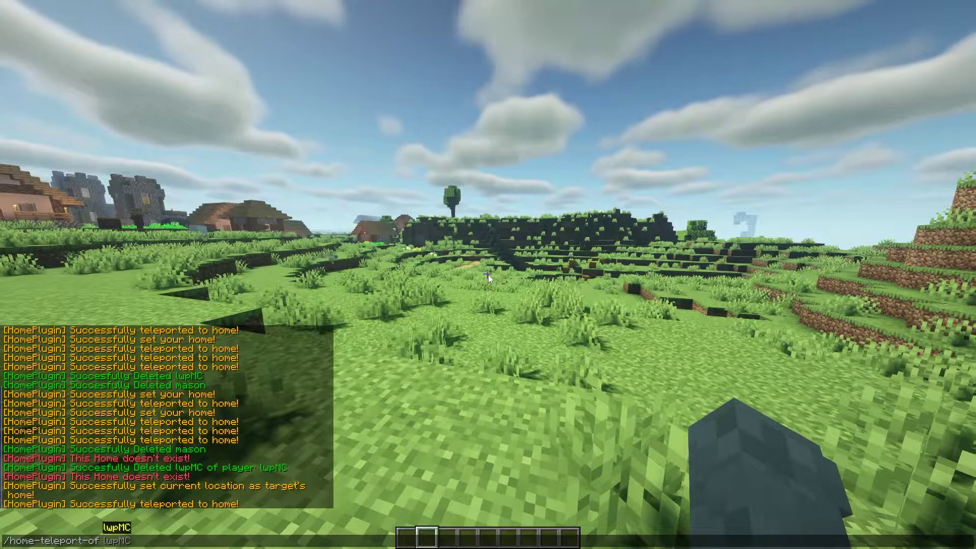
{"action": "key", "text": "Tab"}
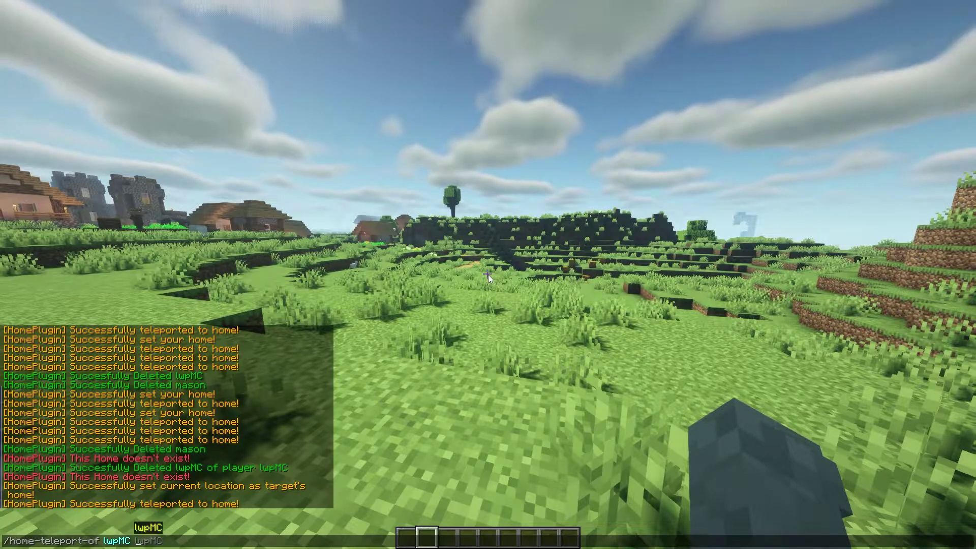
{"action": "type", "text": "house"}
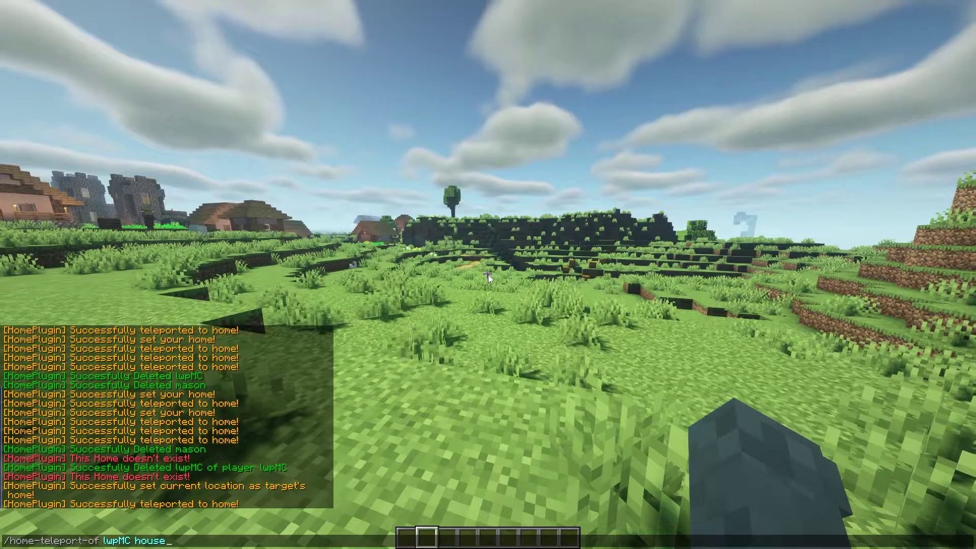
{"action": "key", "text": "Return"}
{"action": "key", "text": "w"}
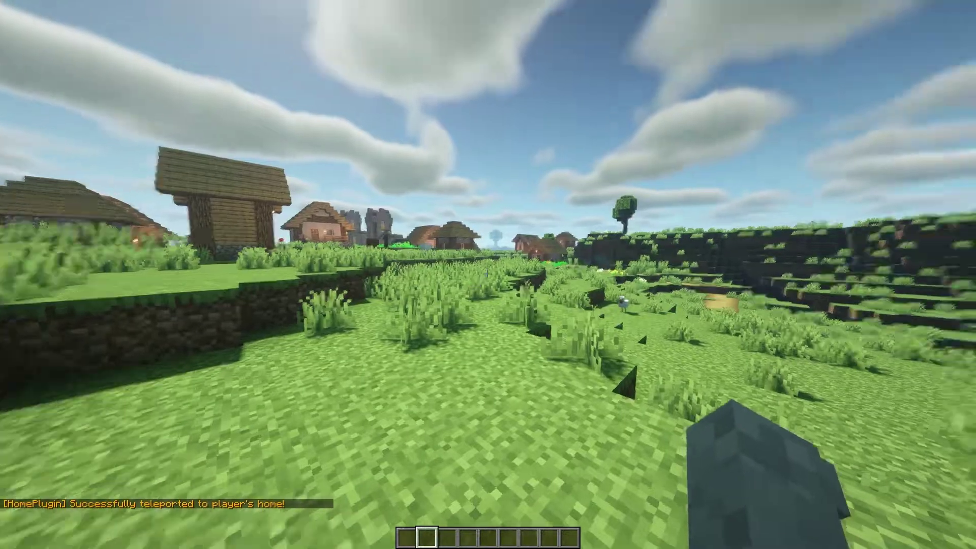
Switch to the hosting panel's file manager and look through the SetHome-Config config.yml messages and saved homes
{"action": "key", "text": "w"}
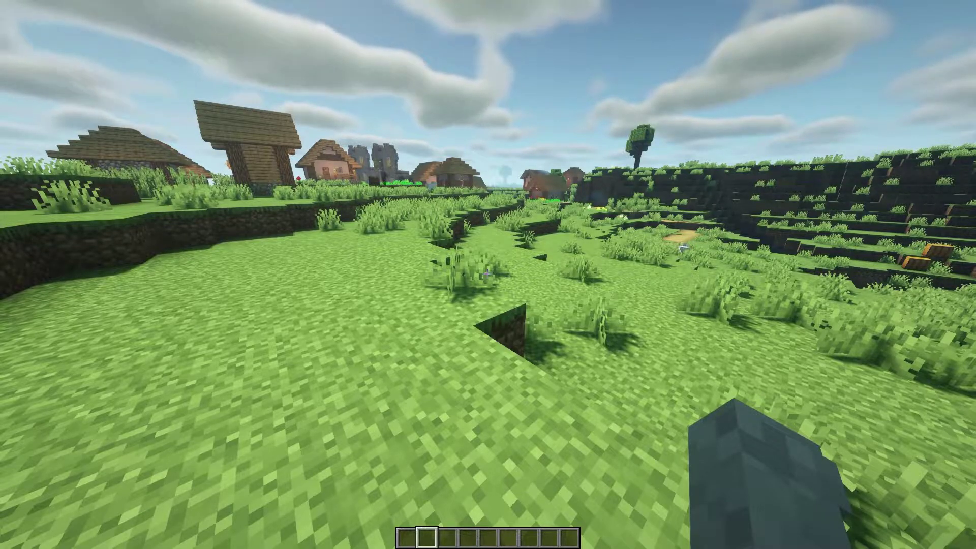
{"action": "key", "text": "Escape"}
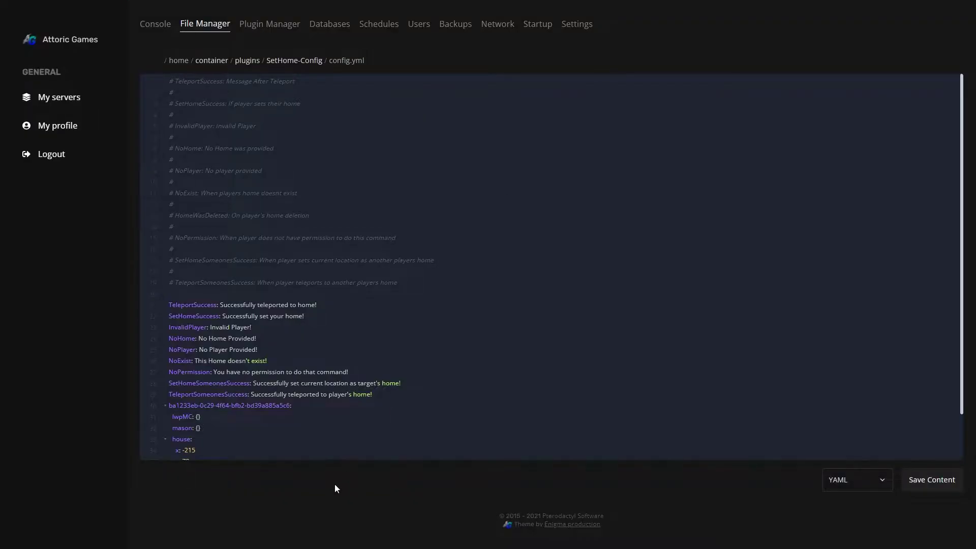
{"action": "scroll", "coordinate": [347, 440], "scroll_direction": "down", "scroll_amount": 2}
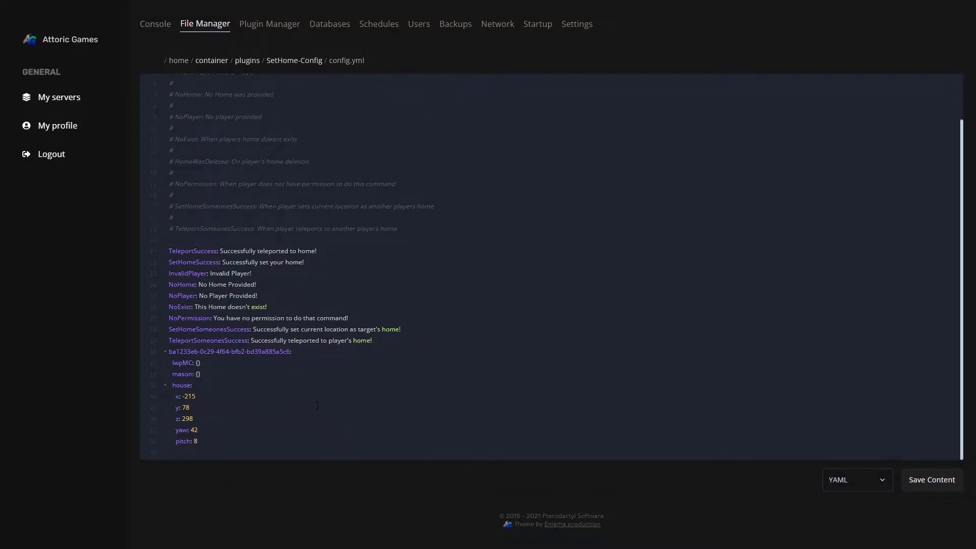
{"action": "scroll", "coordinate": [203, 384], "scroll_direction": "up", "scroll_amount": 2}
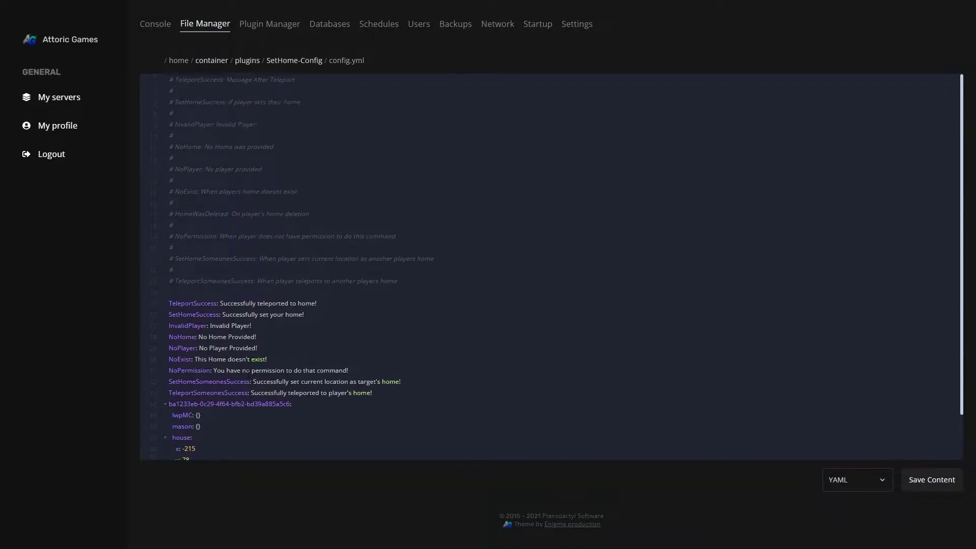
{"action": "scroll", "coordinate": [314, 365], "scroll_direction": "down", "scroll_amount": 2}
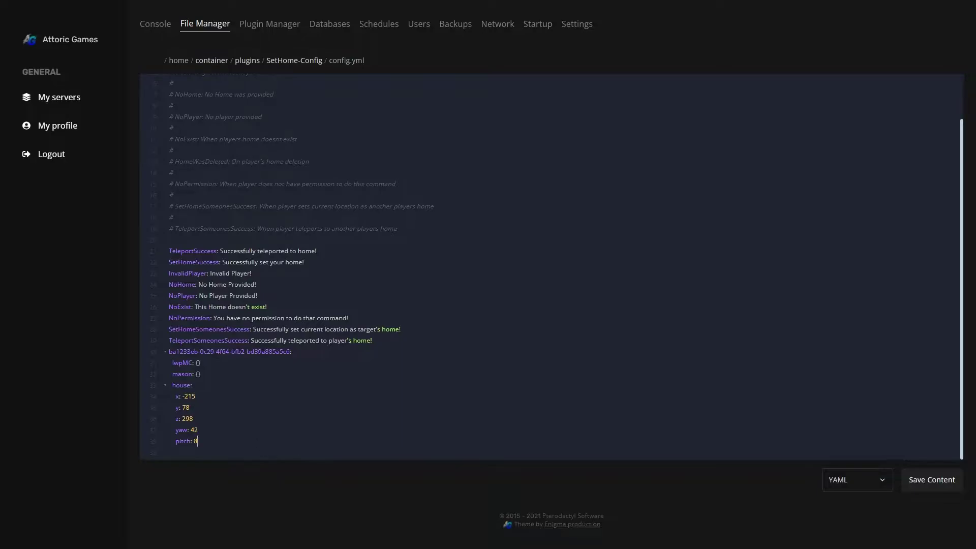
Examine the lwpMC and mason entries and the house home's coordinates, yaw and pitch in config.yml
{"action": "left_click_drag", "start_coordinate": [197, 441], "coordinate": [201, 374]}
{"action": "left_click", "coordinate": [200, 375]}
{"action": "double_click", "coordinate": [180, 363]}
{"action": "double_click", "coordinate": [188, 375]}
{"action": "double_click", "coordinate": [181, 385]}
{"action": "left_click", "coordinate": [193, 385]}
{"action": "mouse_move", "coordinate": [200, 374]}
{"action": "left_mouse_down"}
{"action": "mouse_move", "coordinate": [174, 363]}
{"action": "mouse_move", "coordinate": [192, 364]}
{"action": "left_mouse_up"}
{"action": "left_click", "coordinate": [200, 363]}
{"action": "left_click_drag", "start_coordinate": [206, 442], "coordinate": [173, 430]}
{"action": "left_click", "coordinate": [200, 394]}
{"action": "left_click", "coordinate": [208, 442]}
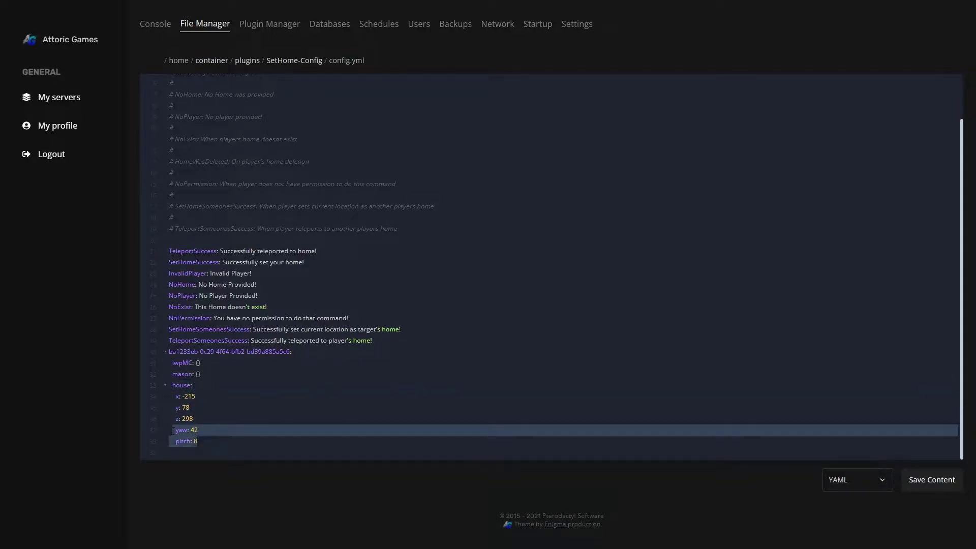
{"action": "left_click", "coordinate": [220, 433]}
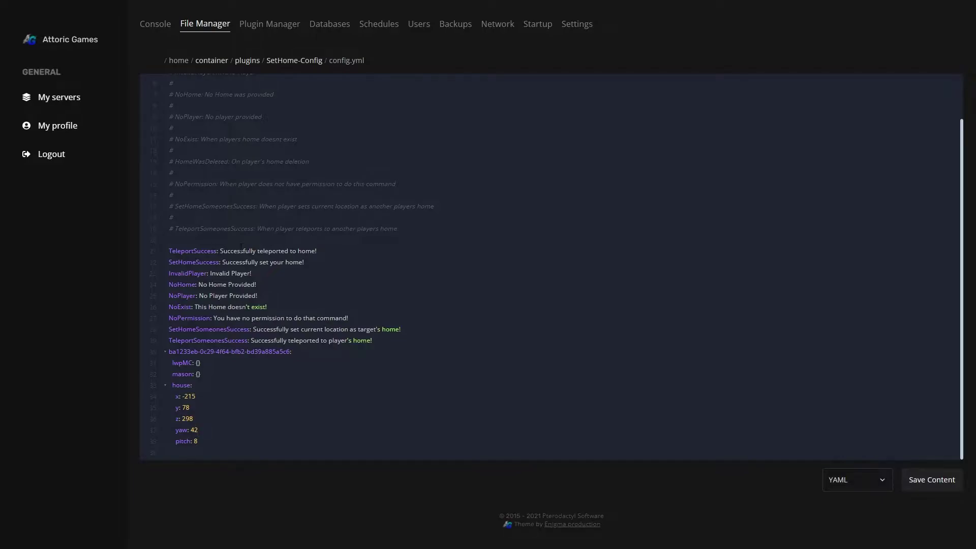
Change the TeleportSuccess message to "Successfully teleported to your home!"
{"action": "left_click_drag", "start_coordinate": [220, 251], "coordinate": [316, 251]}
{"action": "left_click", "coordinate": [325, 244]}
{"action": "left_click", "coordinate": [311, 250]}
{"action": "type", "text": "your"}
Look over the SetHomeSuccess, NoHome and remaining customizable plugin messages in config.yml
{"action": "left_click_drag", "start_coordinate": [222, 262], "coordinate": [304, 263]}
{"action": "left_click", "coordinate": [293, 263]}
{"action": "left_click_drag", "start_coordinate": [207, 286], "coordinate": [256, 284]}
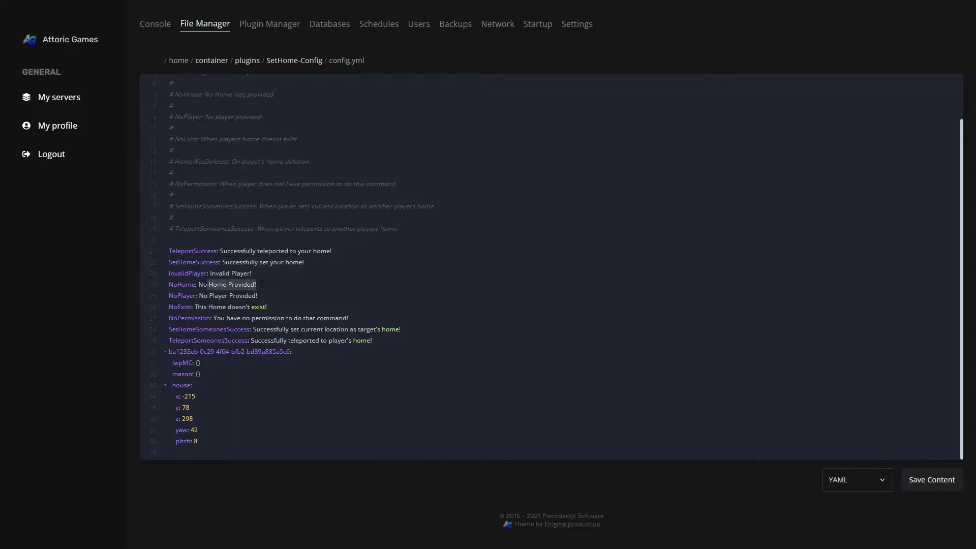
{"action": "left_click", "coordinate": [255, 285]}
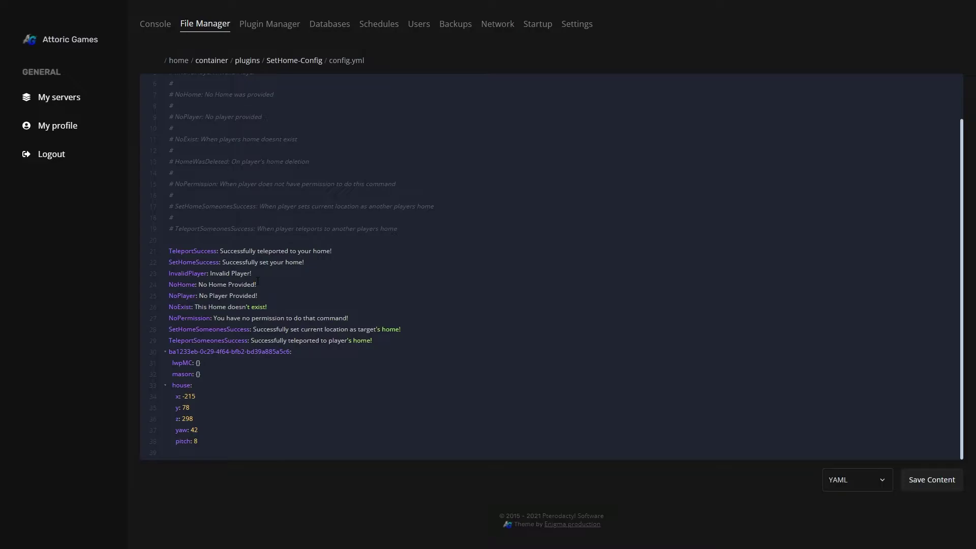
{"action": "left_click_drag", "start_coordinate": [401, 341], "coordinate": [160, 256]}
{"action": "left_click_drag", "start_coordinate": [223, 252], "coordinate": [407, 323]}
{"action": "left_click", "coordinate": [402, 342]}
Add "I hope you enjoy your stay xD" to the TeleportSuccess message and save config.yml
{"action": "double_click", "coordinate": [230, 248]}
{"action": "left_click_drag", "start_coordinate": [231, 249], "coordinate": [340, 249]}
{"action": "left_click", "coordinate": [343, 250]}
{"action": "type", "text": "I hope you enjoy your stay xD!"}
{"action": "key", "text": "ctrl+s"}
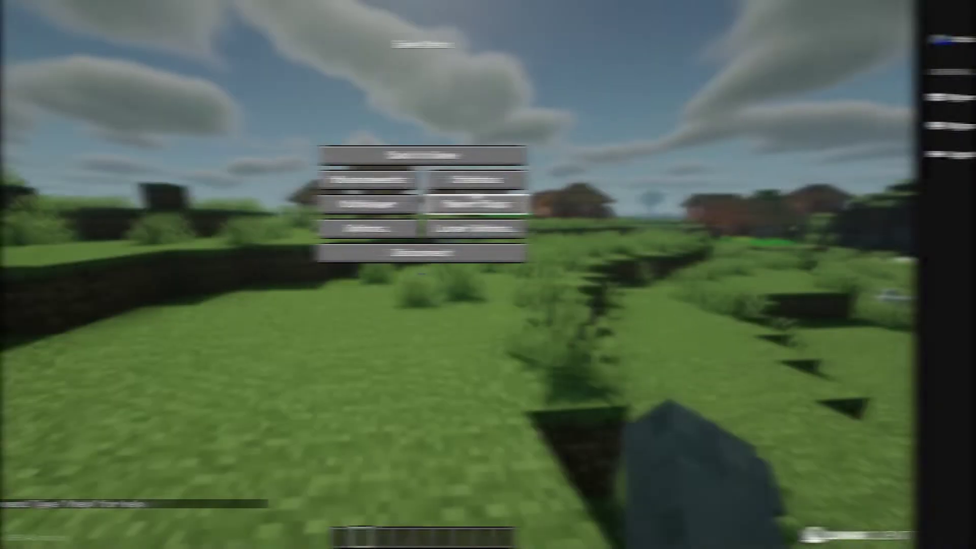
Switch back to Minecraft and restart the server with the /restart command
{"action": "key", "text": "Escape"}
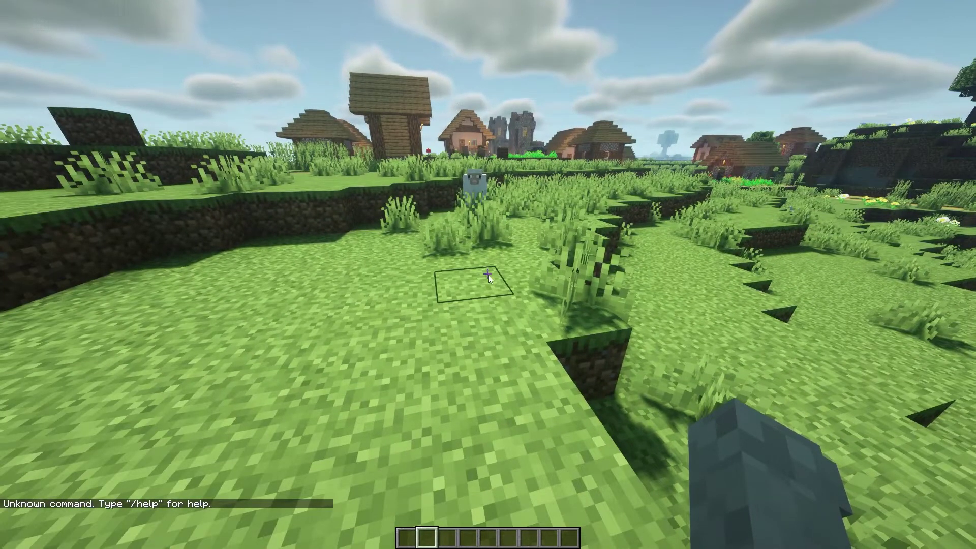
{"action": "type", "text": "/restart"}
{"action": "key", "text": "Return"}
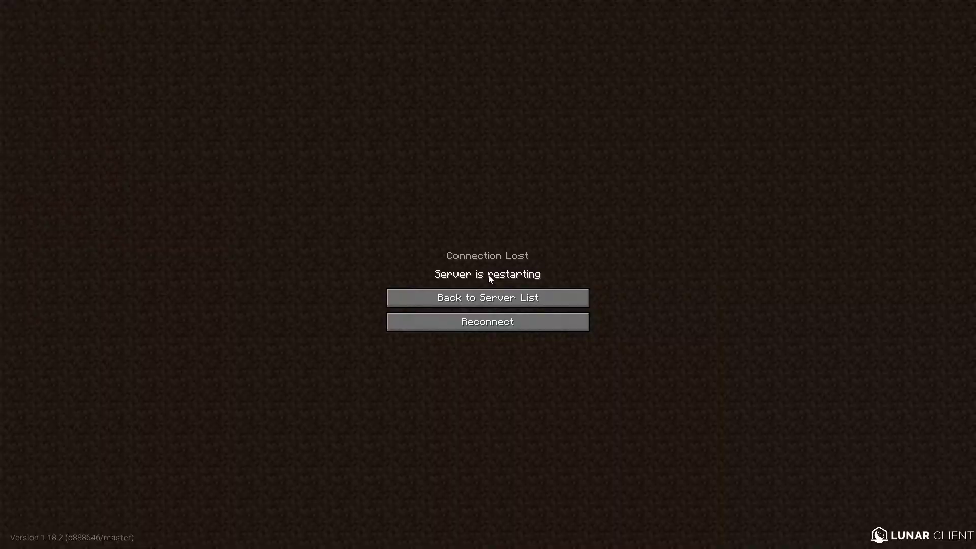
Leave the connection-lost screen and rejoin the restarted server
{"action": "left_click", "coordinate": [538, 301]}
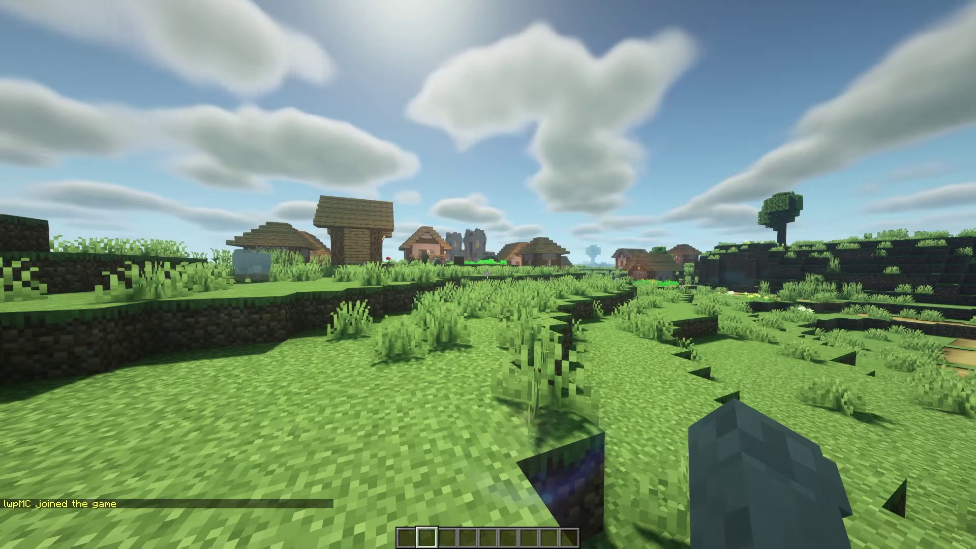
{"action": "key", "text": "slash"}
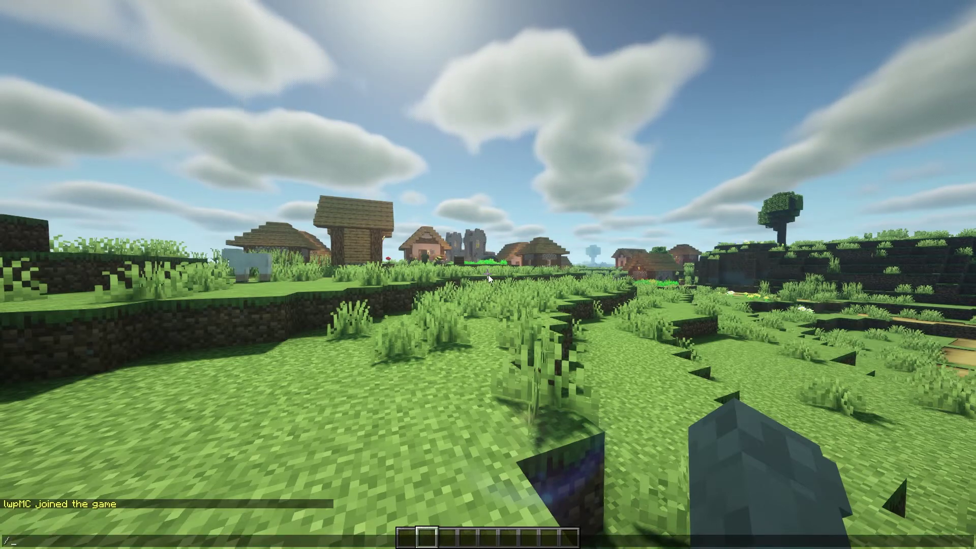
{"action": "key", "text": "Escape"}
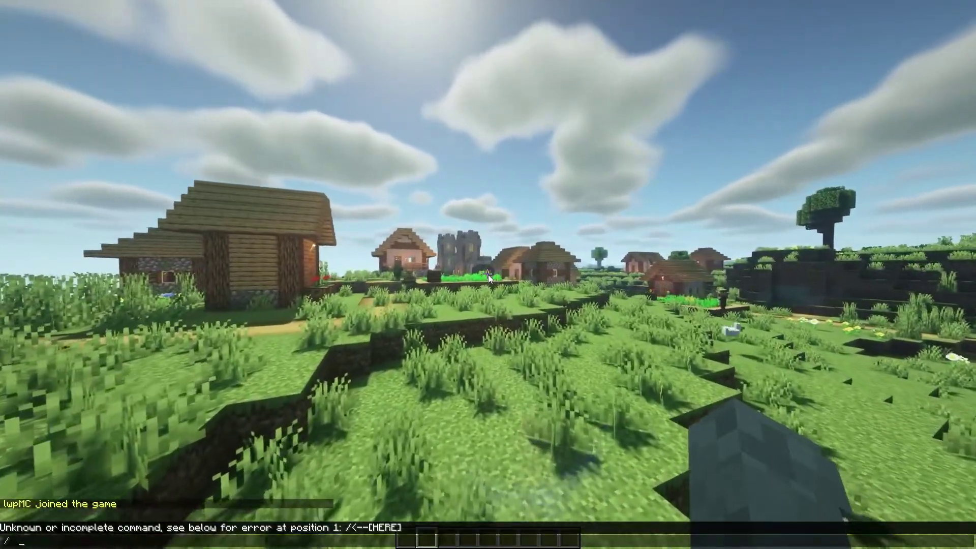
{"action": "key", "text": "Escape"}
{"action": "key", "text": "Escape"}
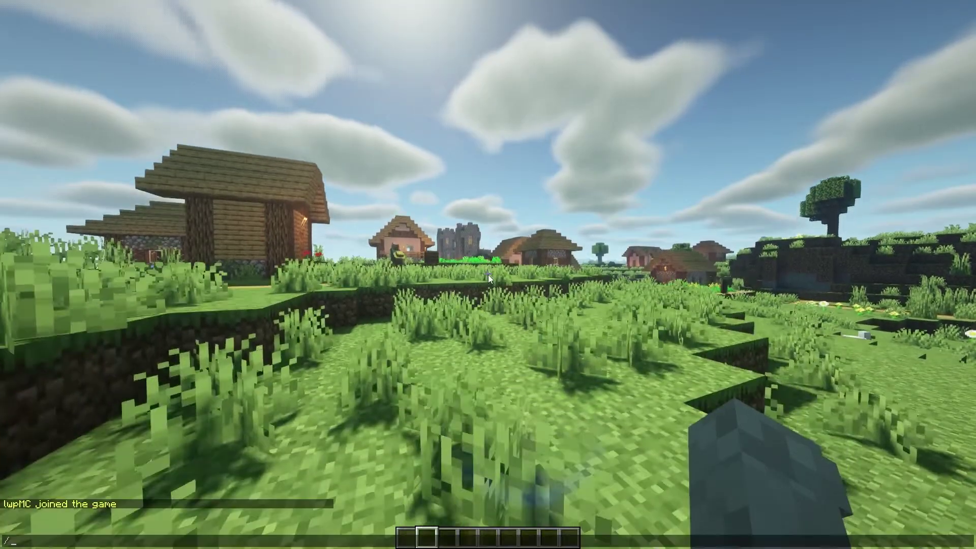
Teleport to the saved home whose name starts with "hou" using the /home command to test the customized teleport message
{"action": "key", "text": "slash"}
{"action": "type", "text": "home"}
{"action": "key", "text": "Tab"}
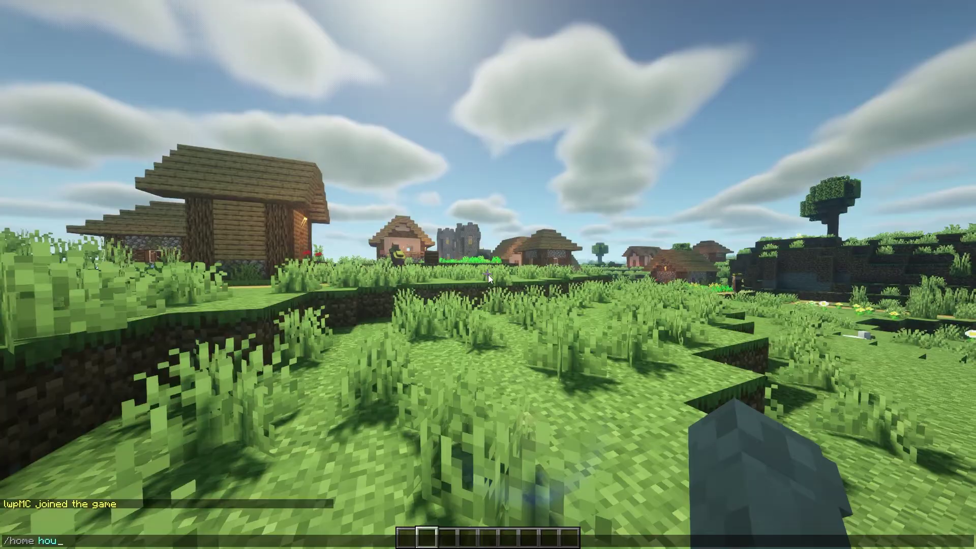
{"action": "key", "text": "Return"}
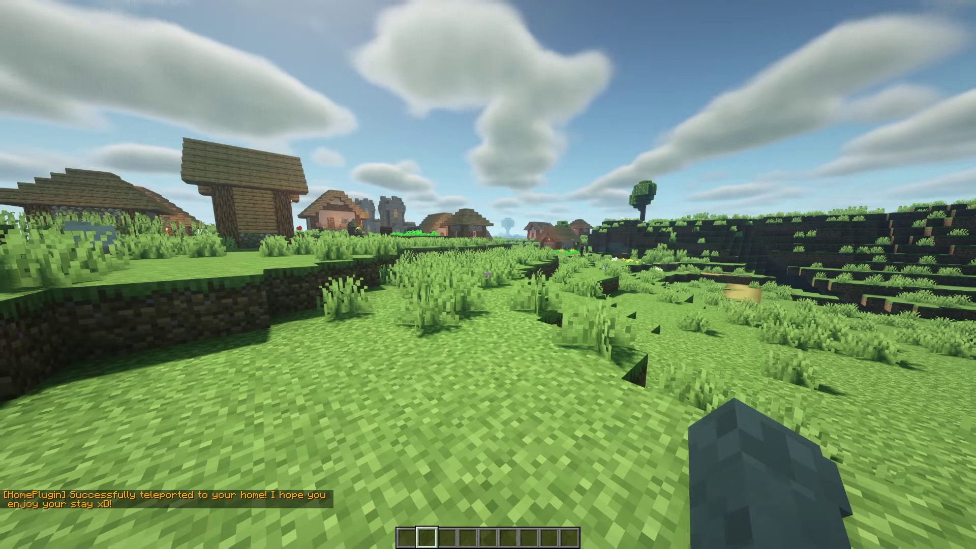